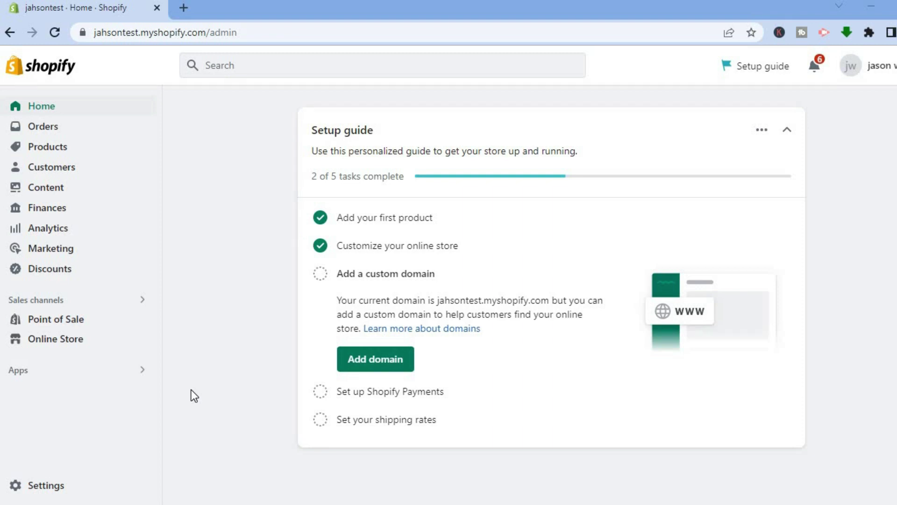
Step: Open the Shopify App Store in a new tab from the Apps and sales channel settings
click(85, 377)
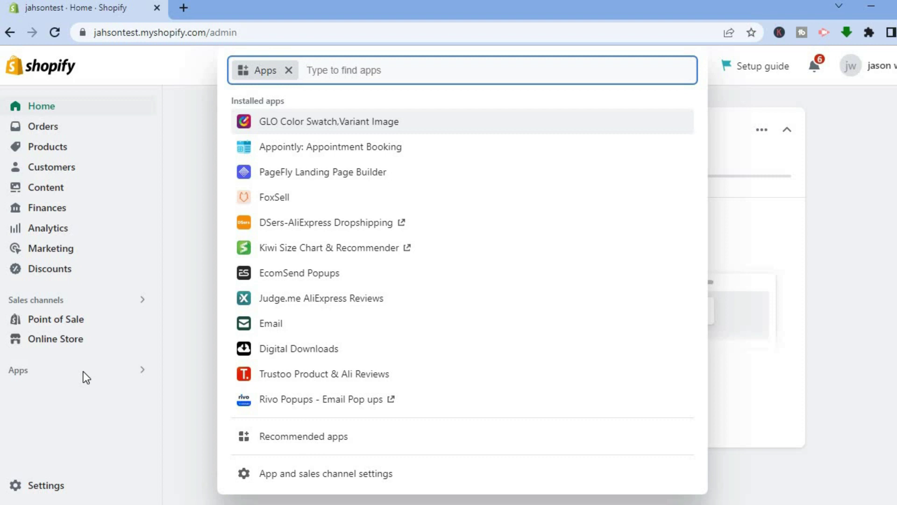
click(306, 476)
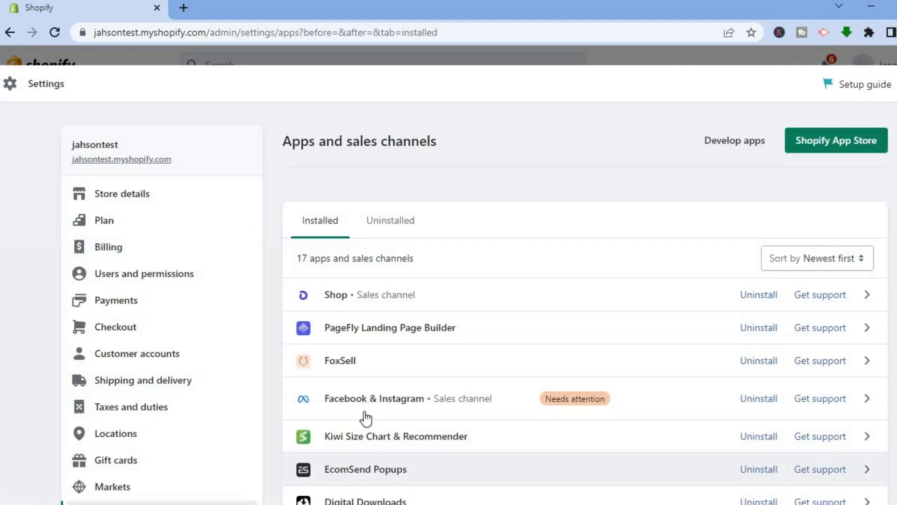
click(830, 149)
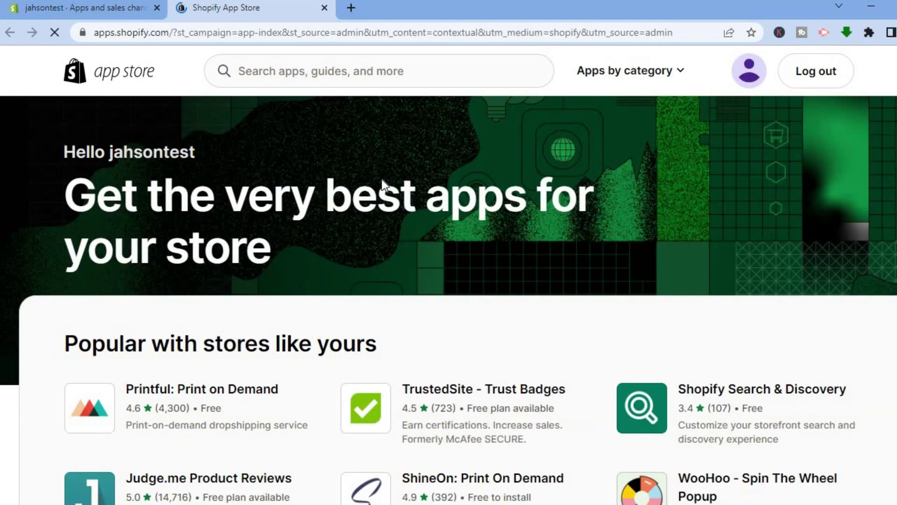
Step: Search 'track your order', open the Track123 Order Tracking Upsell listing, and browse its reviews
click(416, 76)
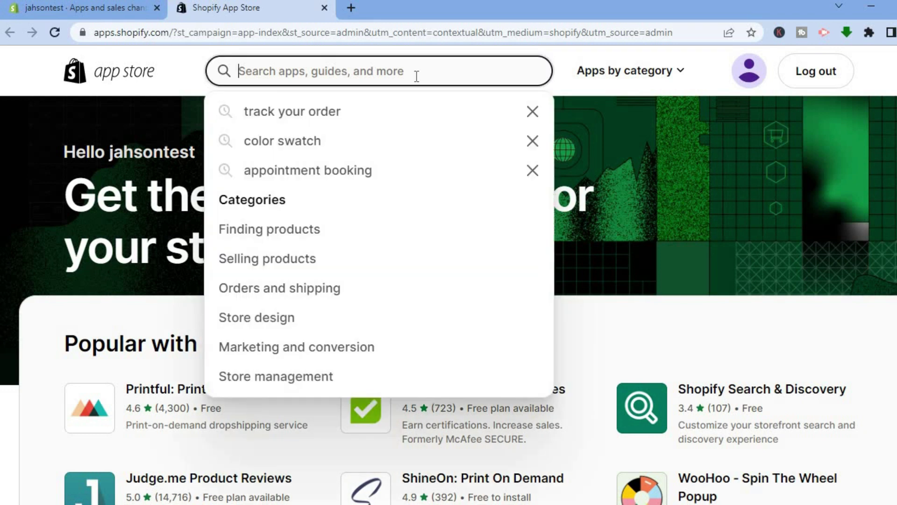
click(369, 119)
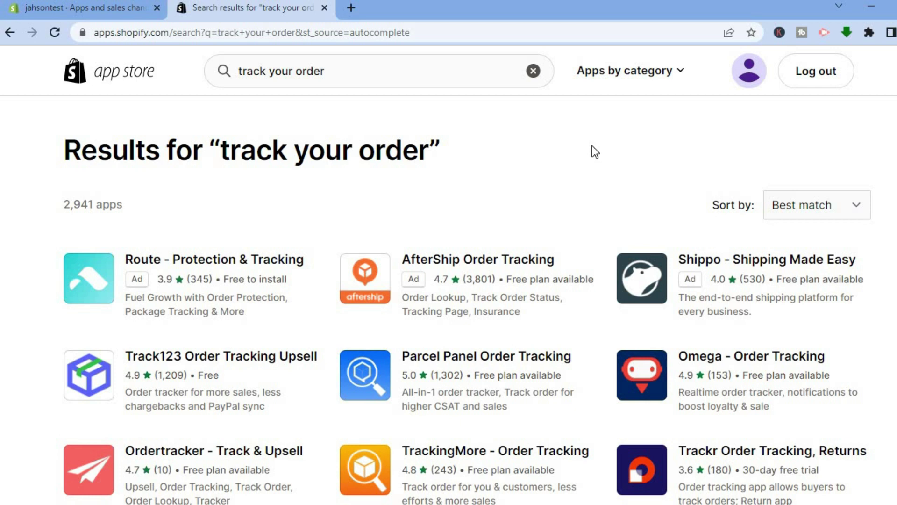
scroll(467, 299, down, 2)
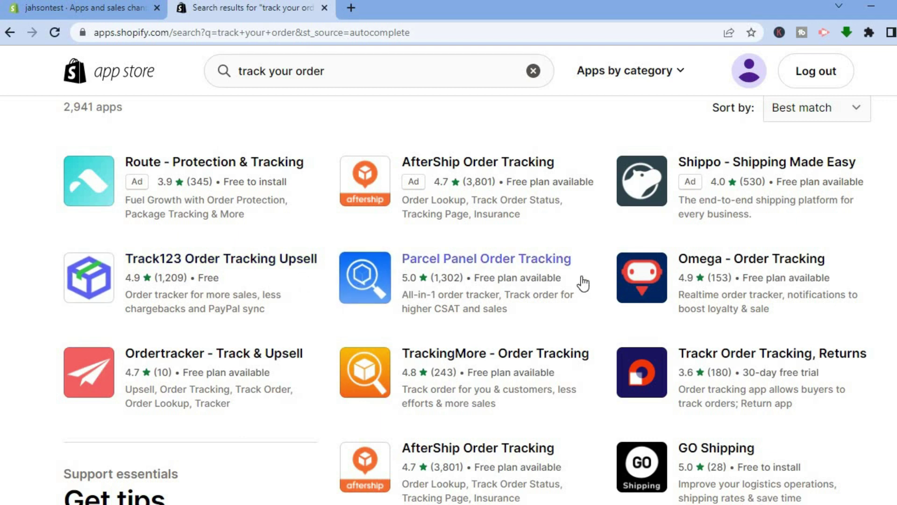
click(212, 266)
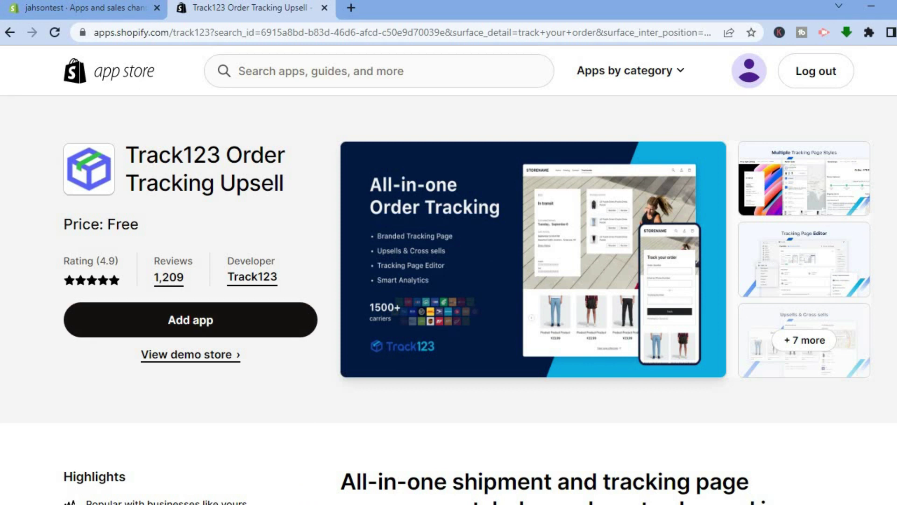
scroll(449, 299, down, 12)
scroll(448, 299, down, 3)
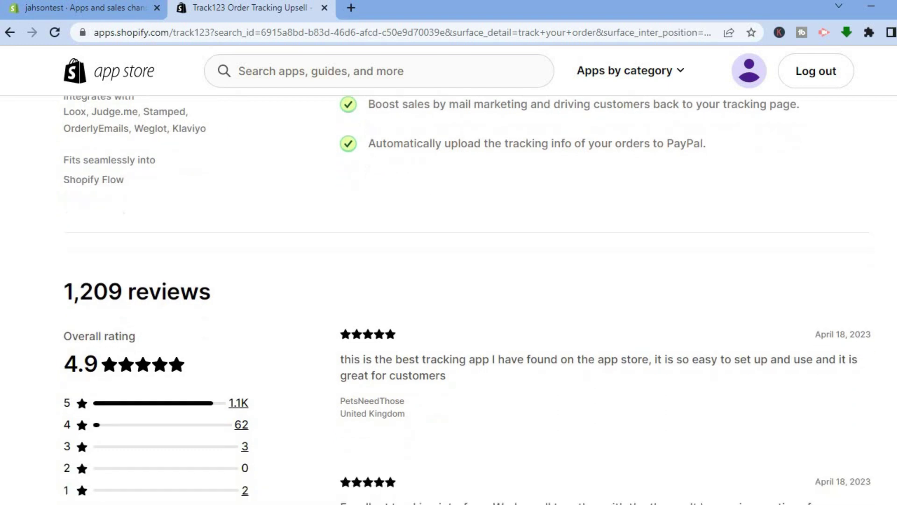
scroll(449, 299, down, 3)
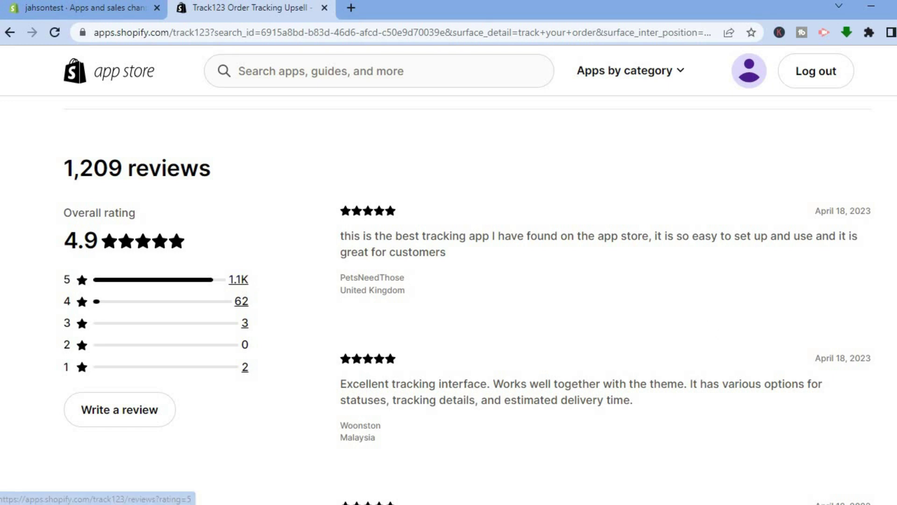
scroll(448, 280, up, 10)
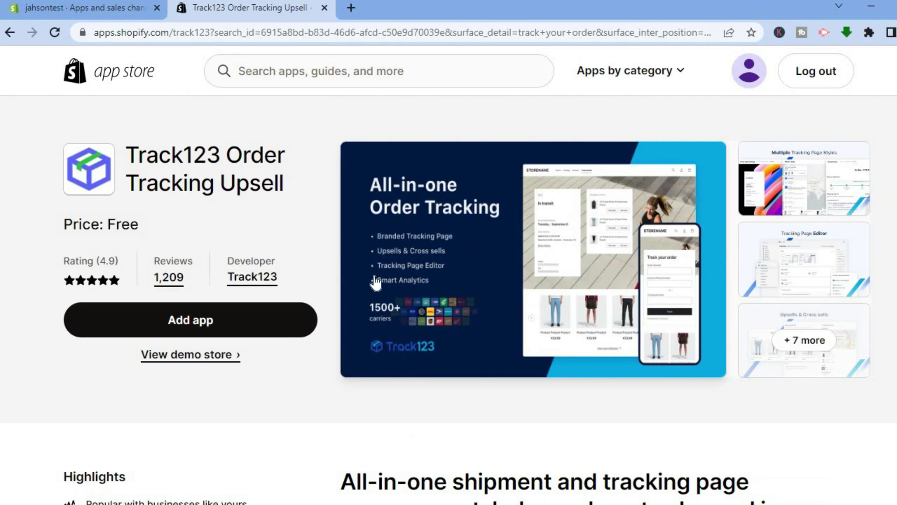
Step: Install Track123 Order Tracking Upsell, approving its permissions and continuing with the store owner's account
click(254, 328)
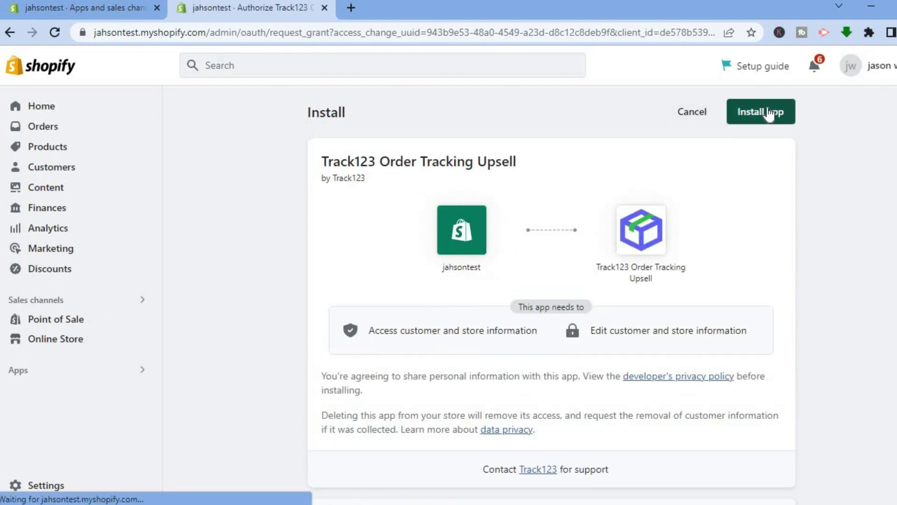
click(767, 111)
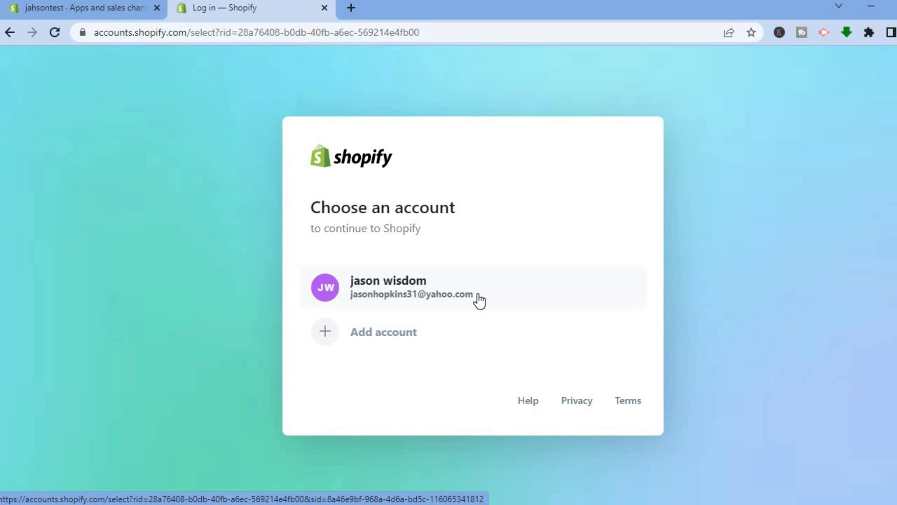
click(480, 302)
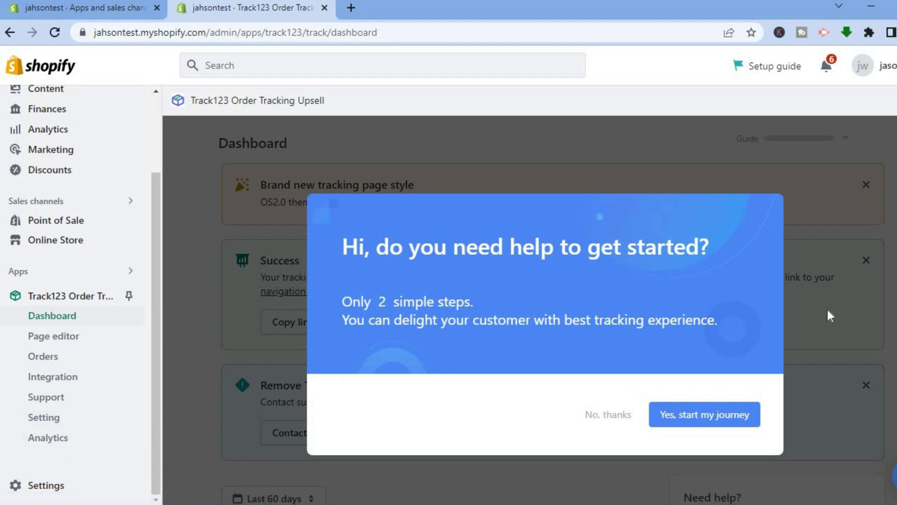
Step: Decline the getting-started walkthrough and dismiss the guide tip on the Track123 dashboard
click(608, 414)
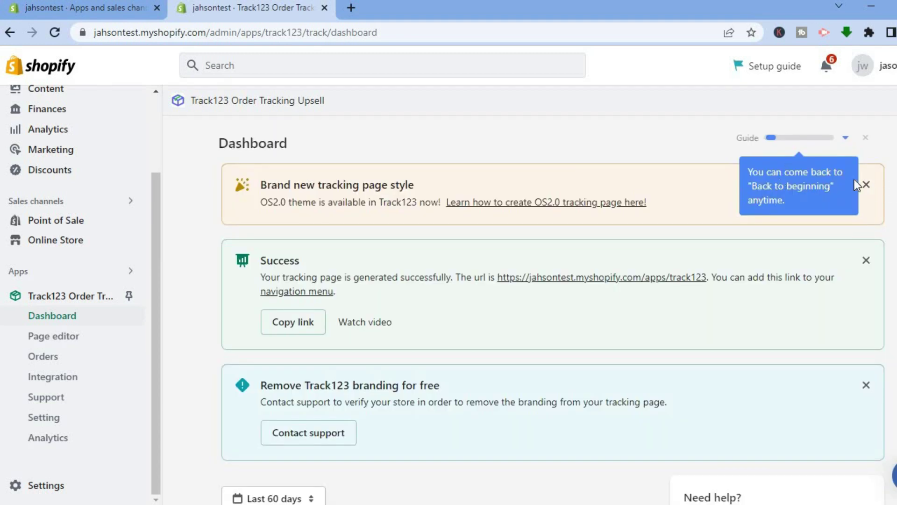
scroll(553, 299, down, 1)
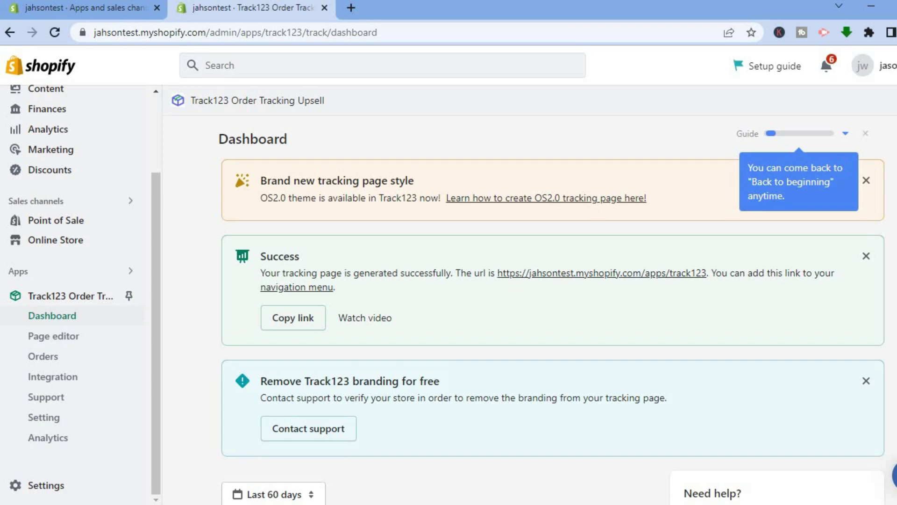
click(683, 261)
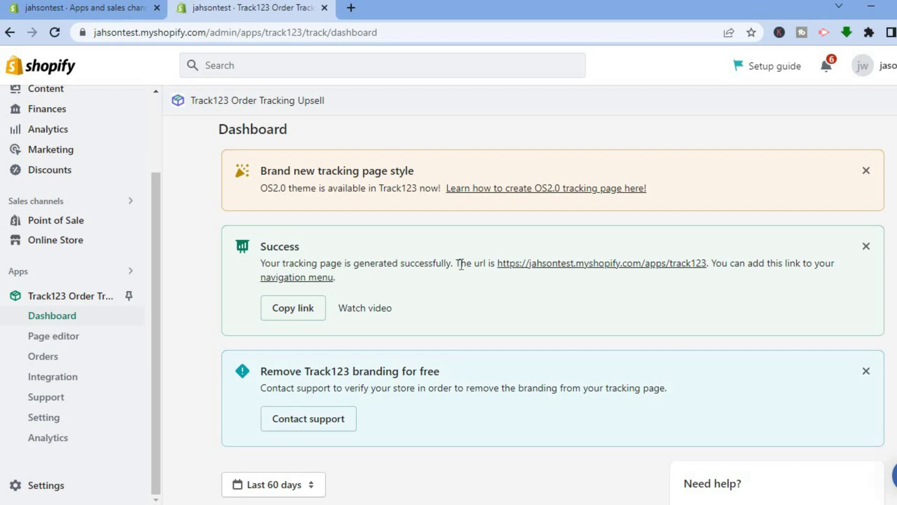
right_click(573, 269)
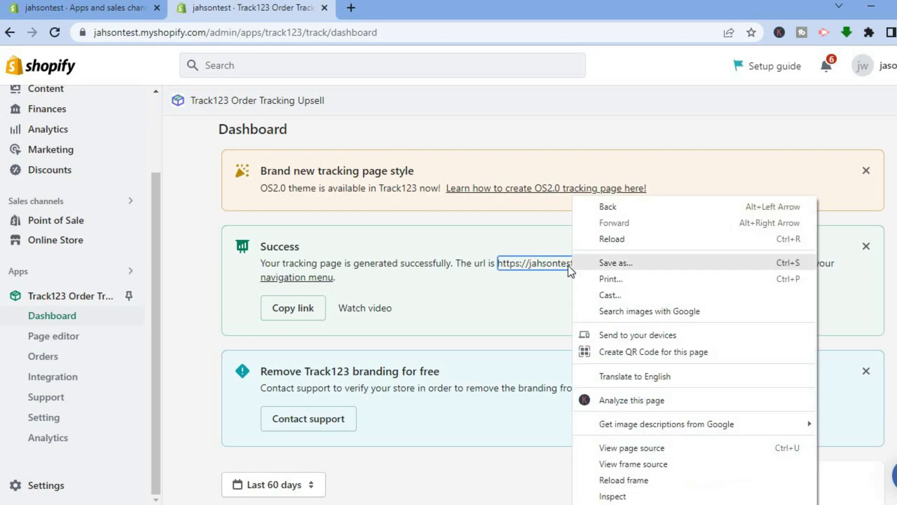
key(Escape)
click(555, 265)
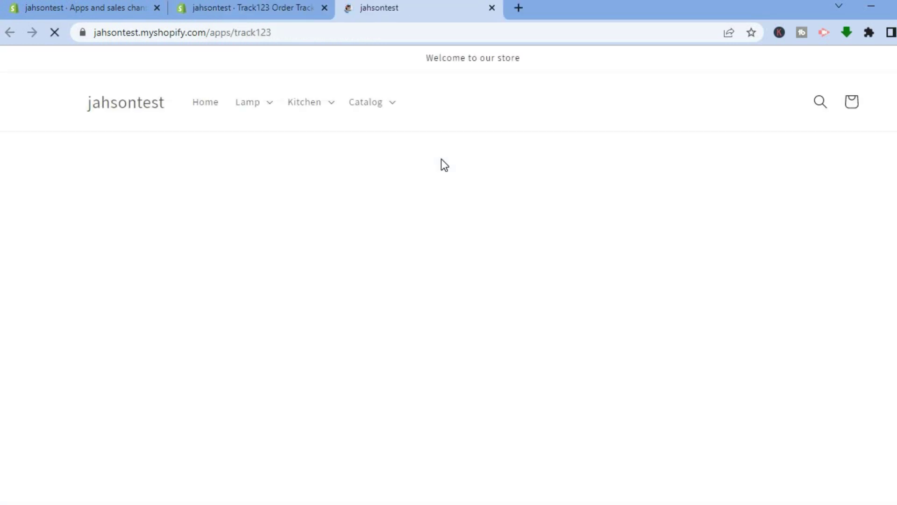
click(492, 8)
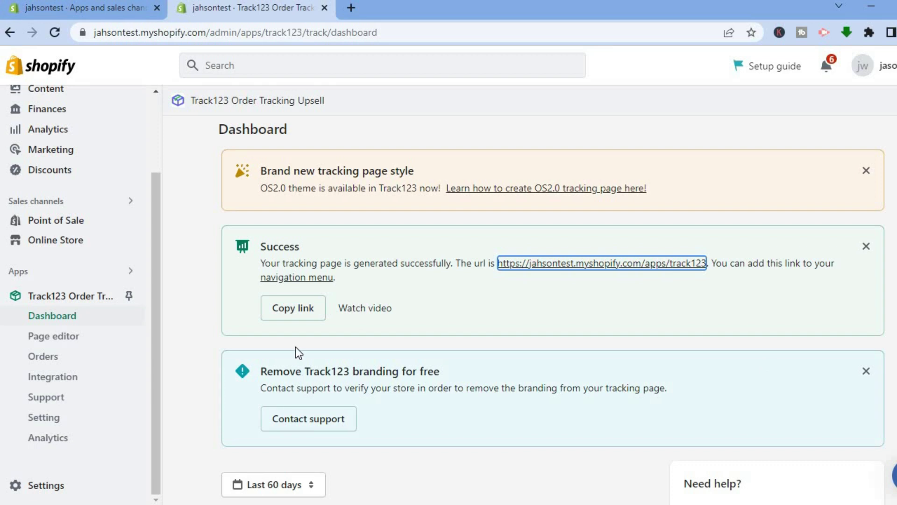
Step: In the Track123 Page editor, preview the Default and Modern styles, then open Style settings
click(71, 337)
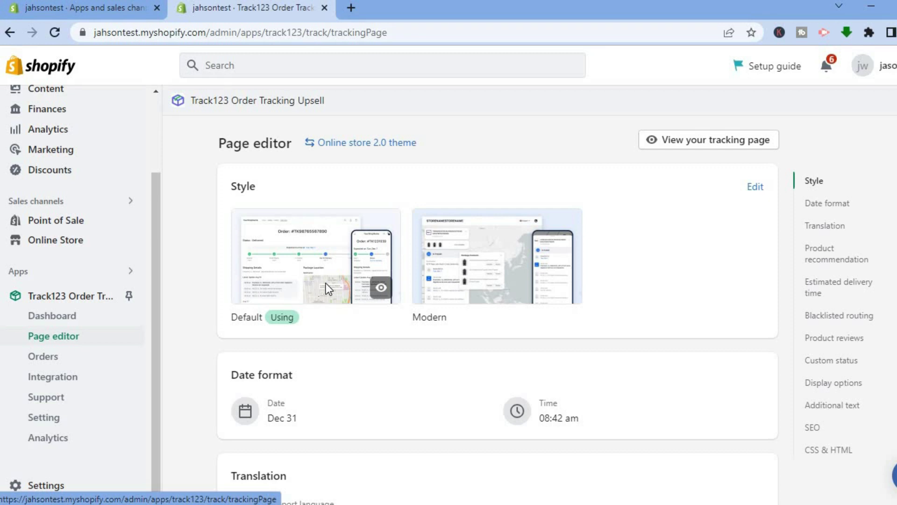
click(384, 291)
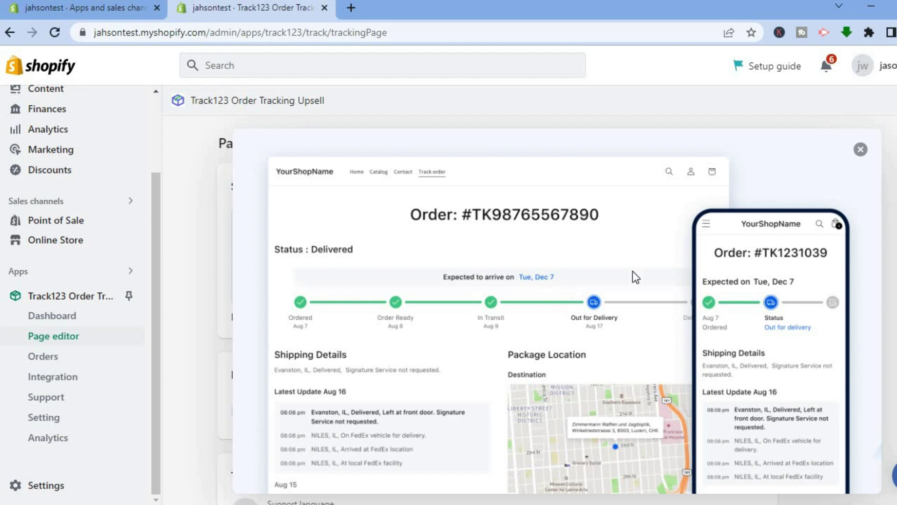
click(862, 151)
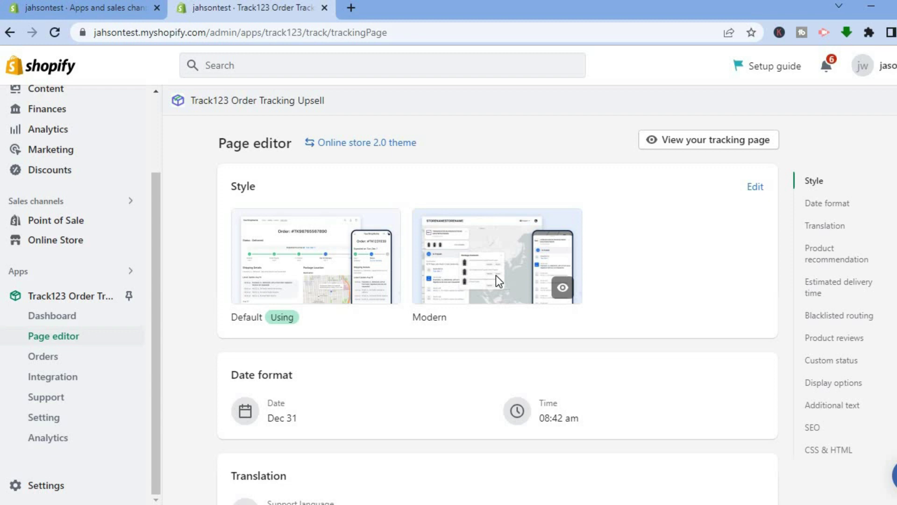
click(563, 288)
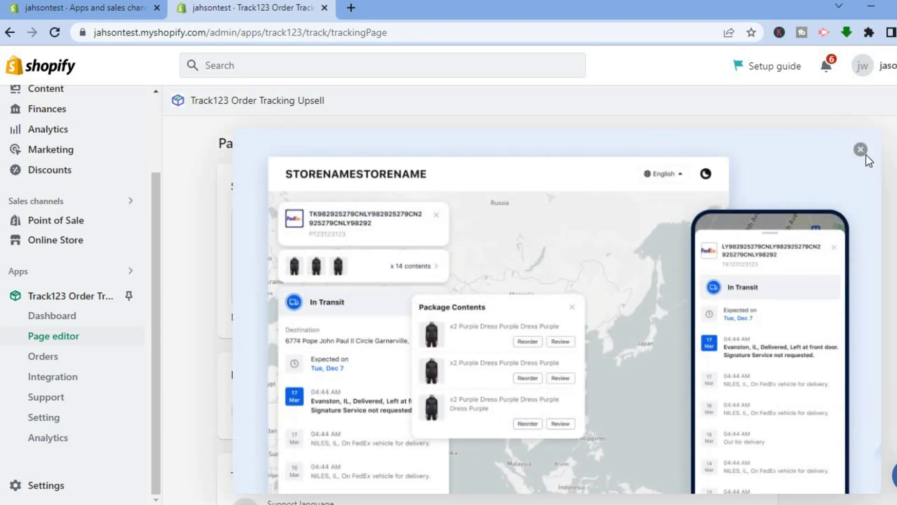
click(861, 151)
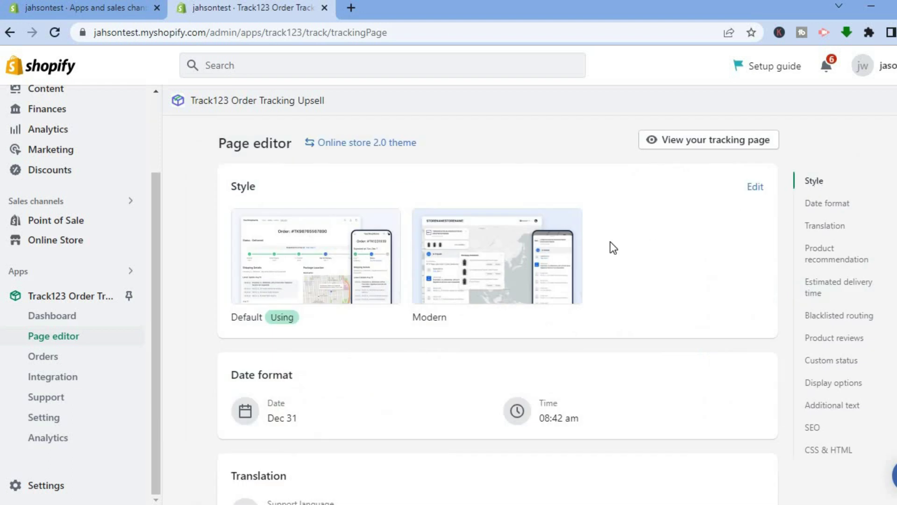
click(754, 186)
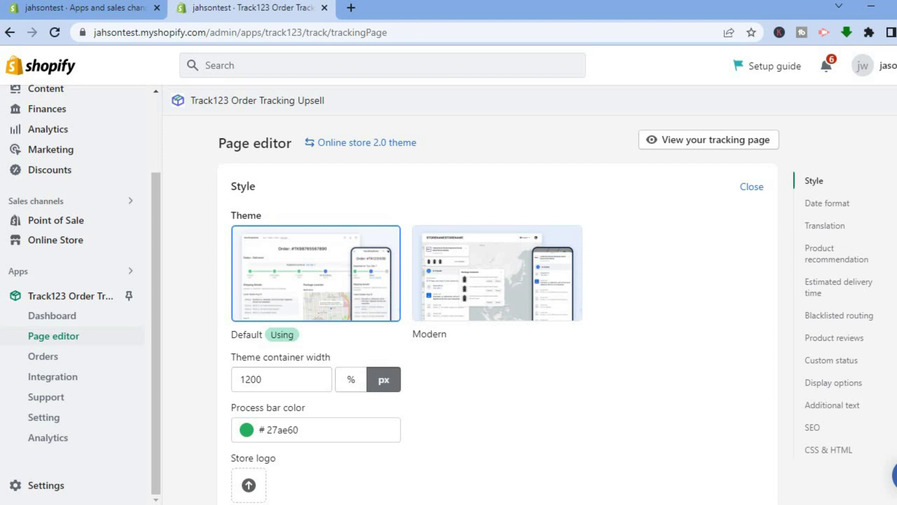
scroll(559, 164, down, 3)
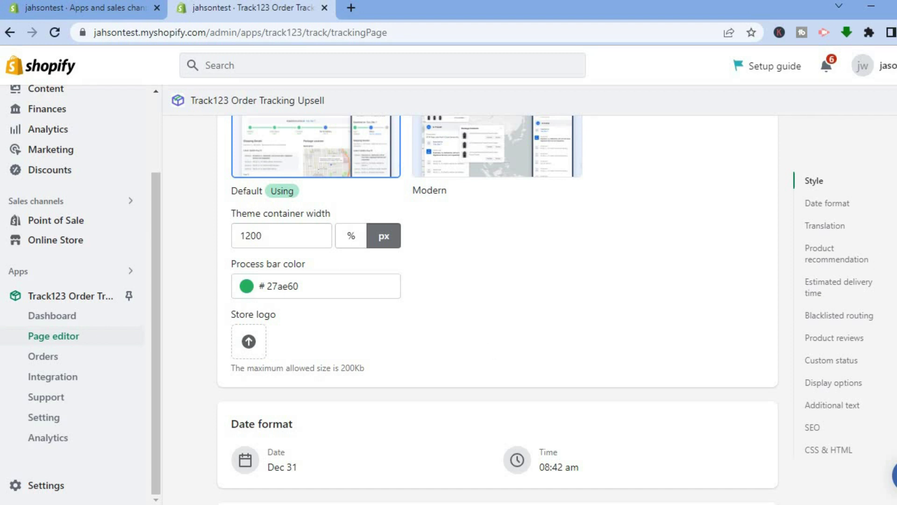
scroll(420, 277, down, 5)
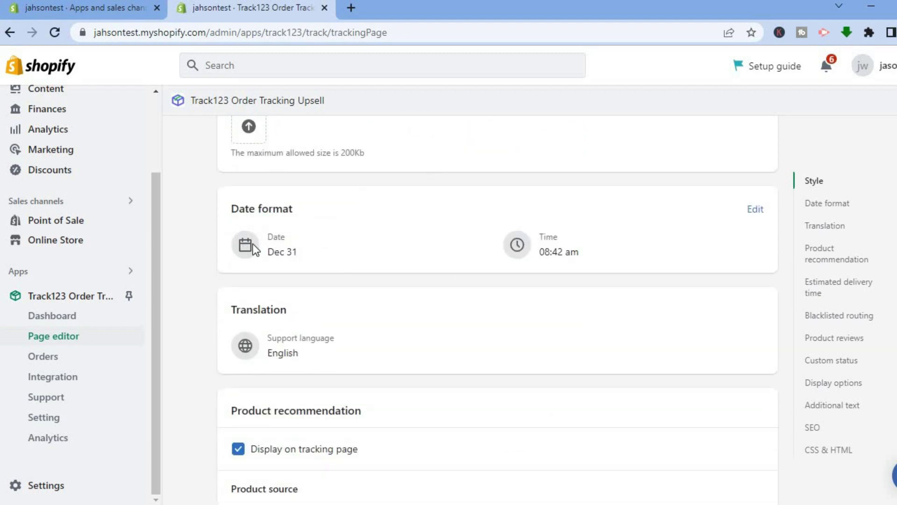
Step: Set the tracking page date format to 12/31/2020(m/d/yyyy), keeping time as 08:42 am
click(754, 209)
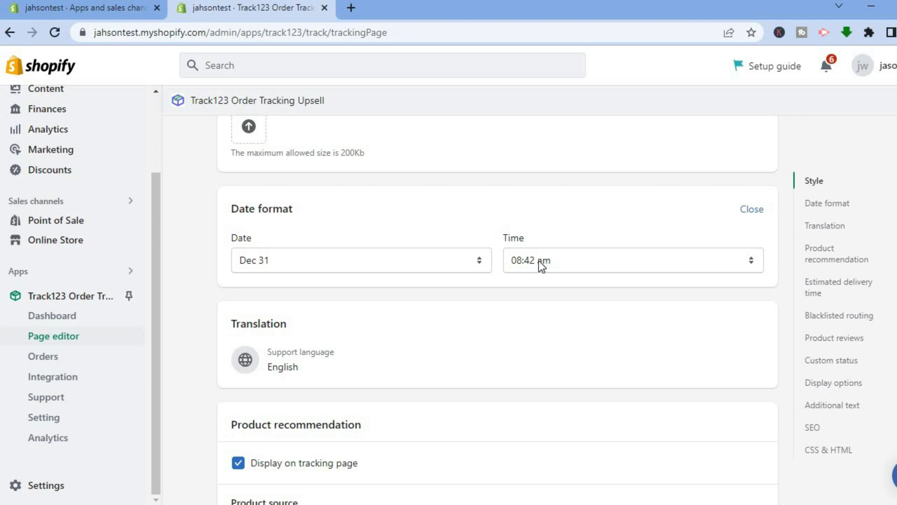
click(480, 264)
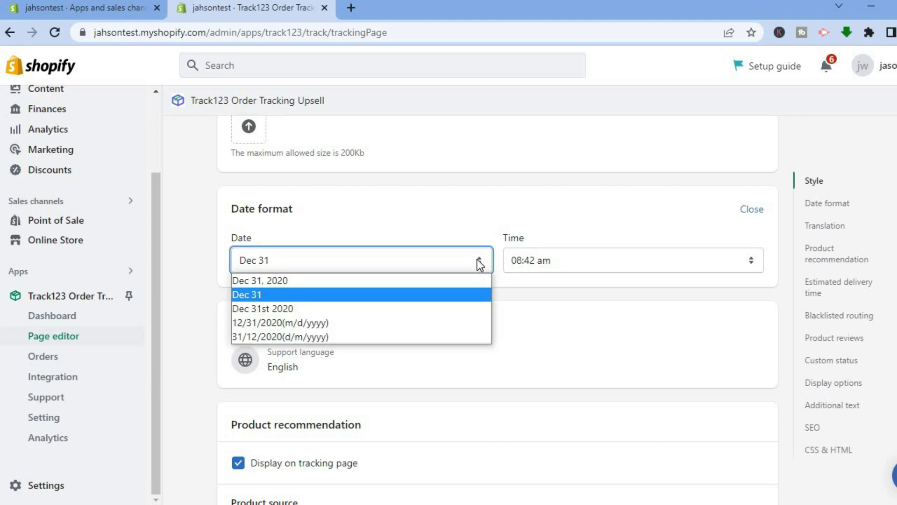
click(422, 323)
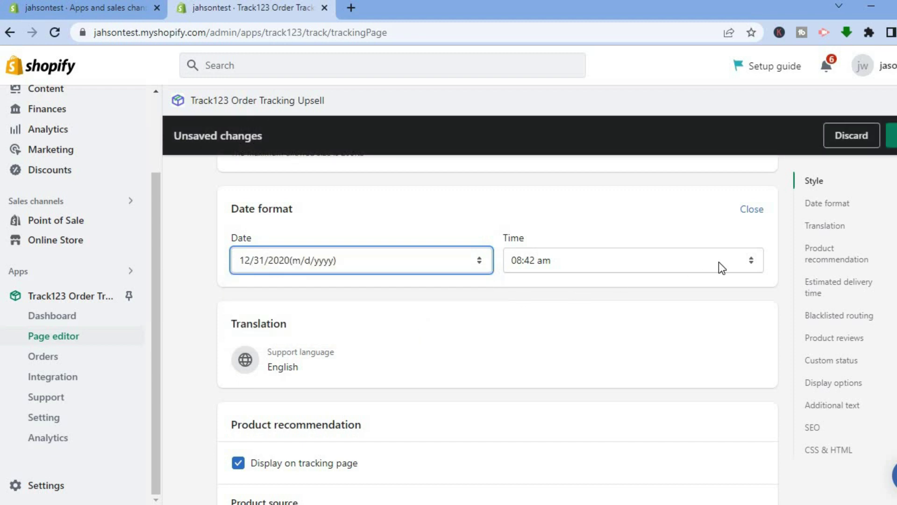
click(751, 259)
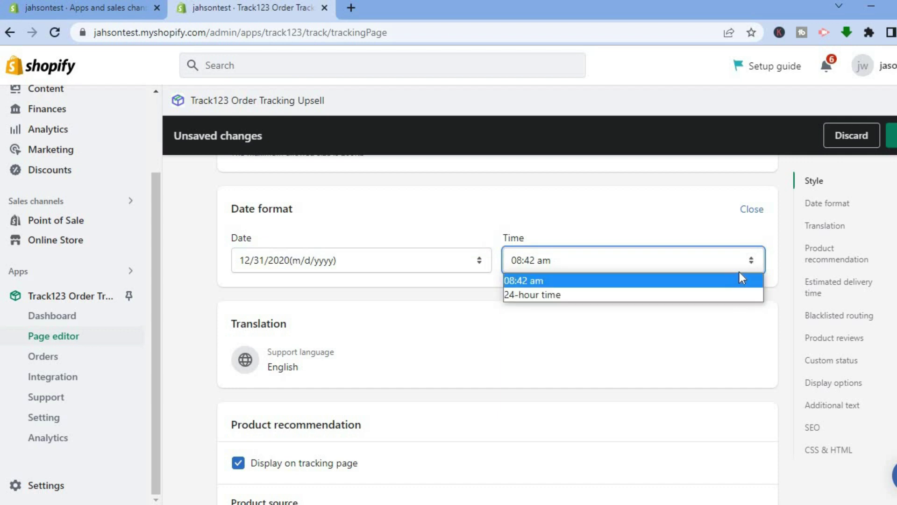
click(481, 284)
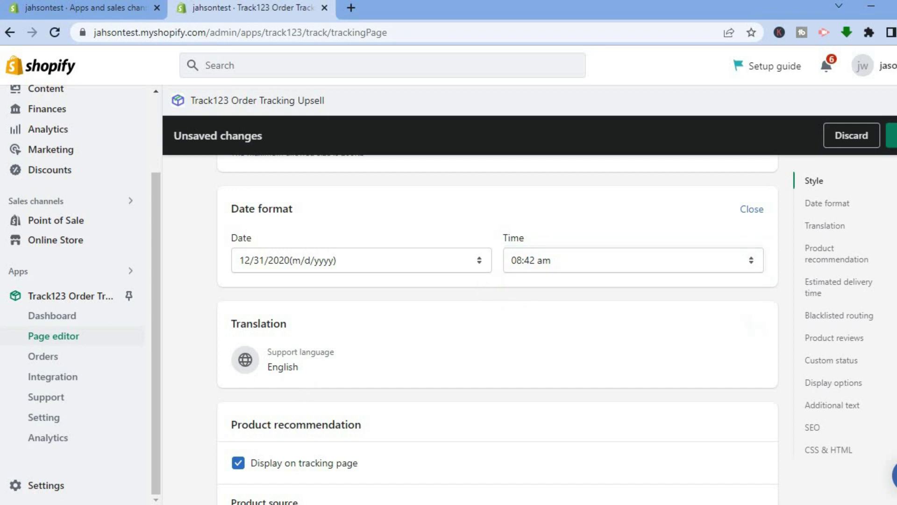
scroll(498, 327, down, 4)
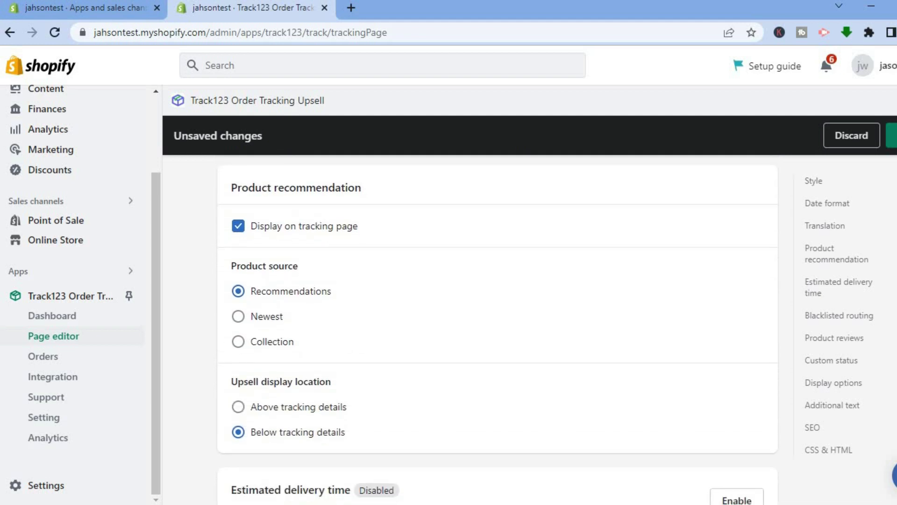
scroll(497, 327, down, 3)
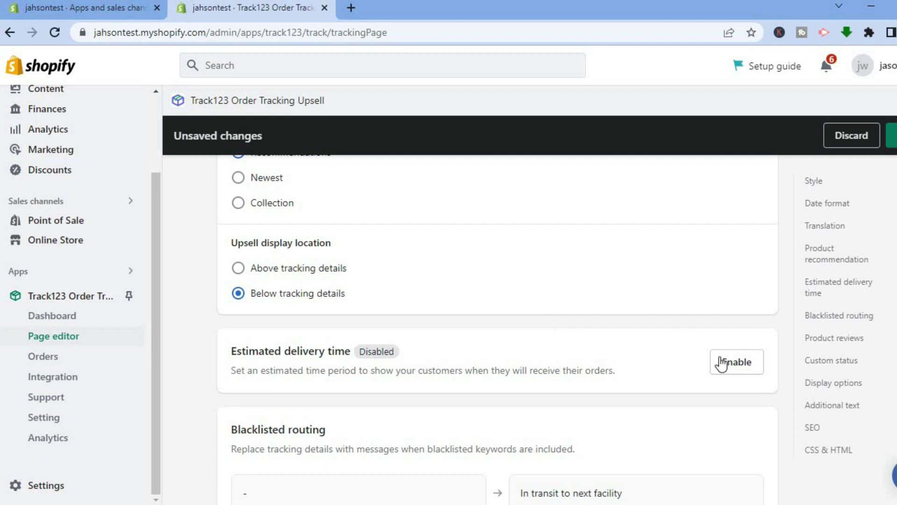
click(736, 363)
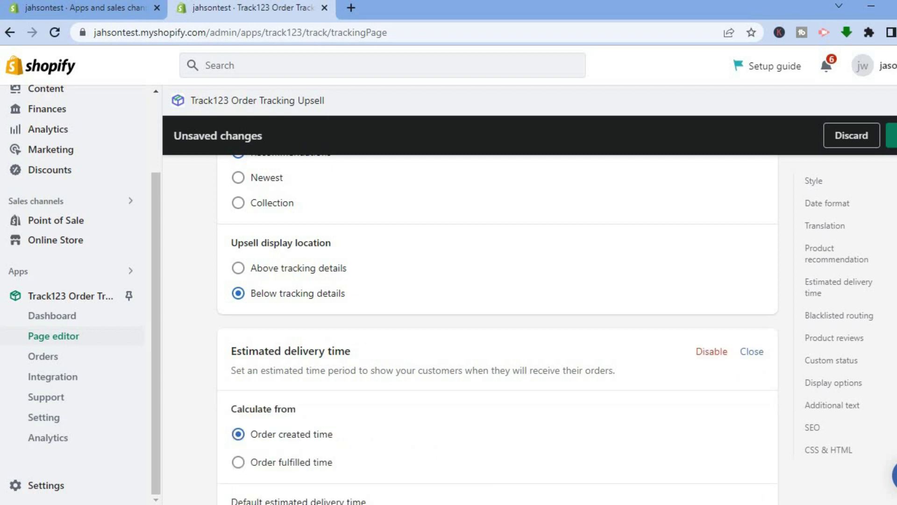
scroll(496, 314, down, 3)
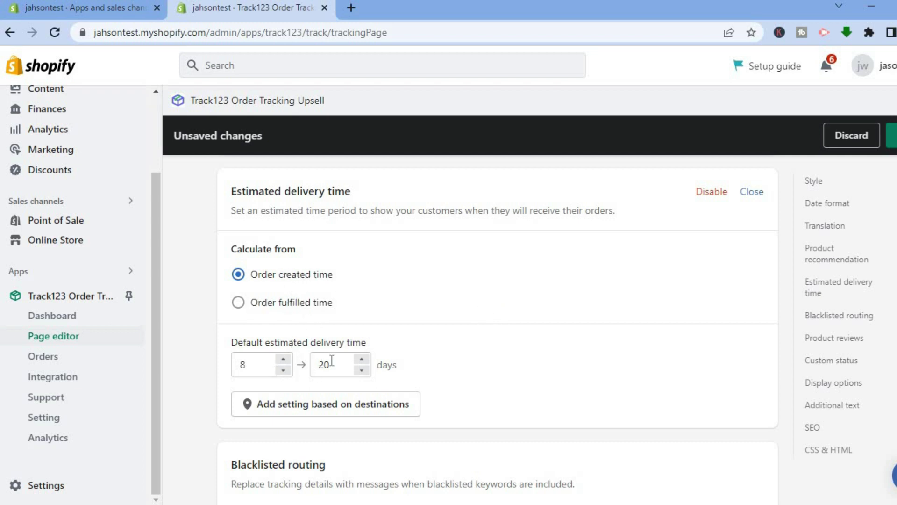
click(708, 192)
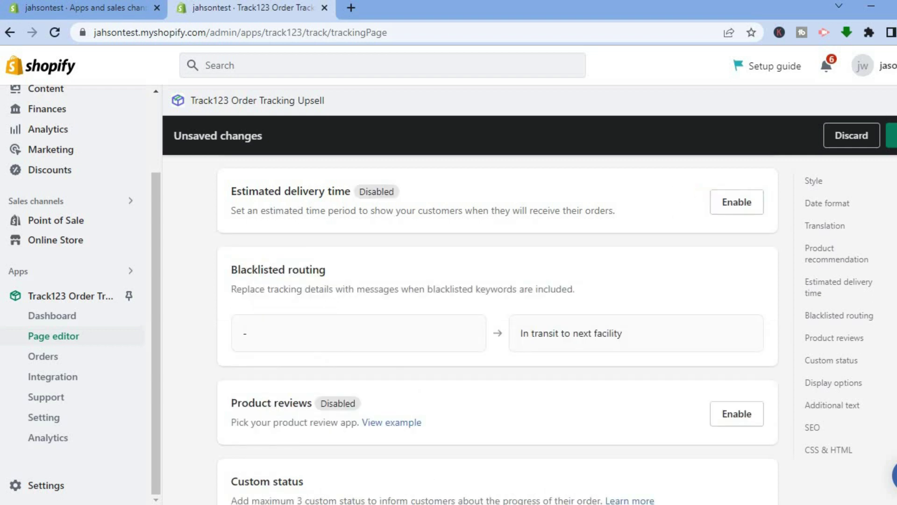
scroll(498, 330, down, 3)
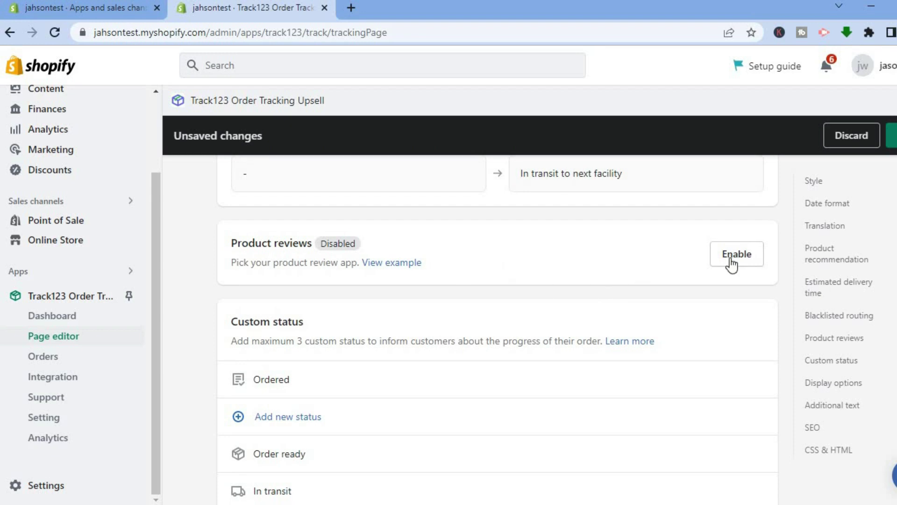
click(408, 268)
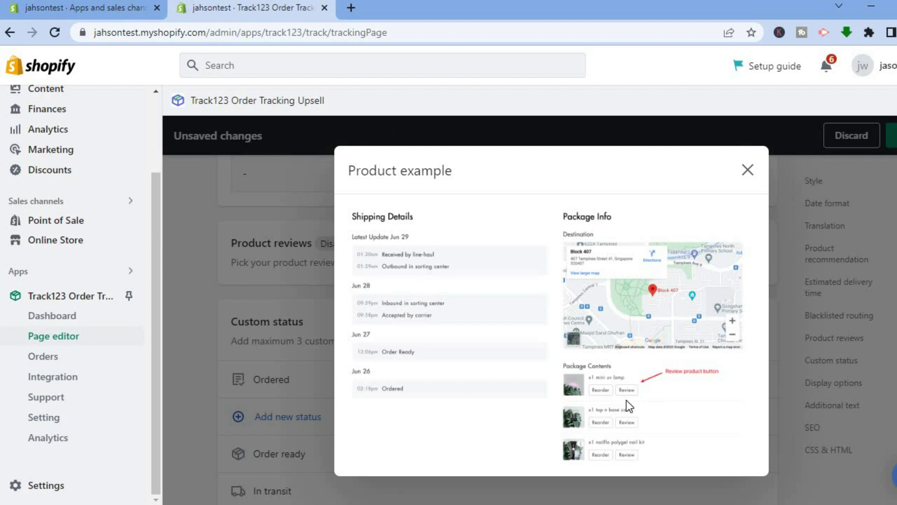
click(746, 170)
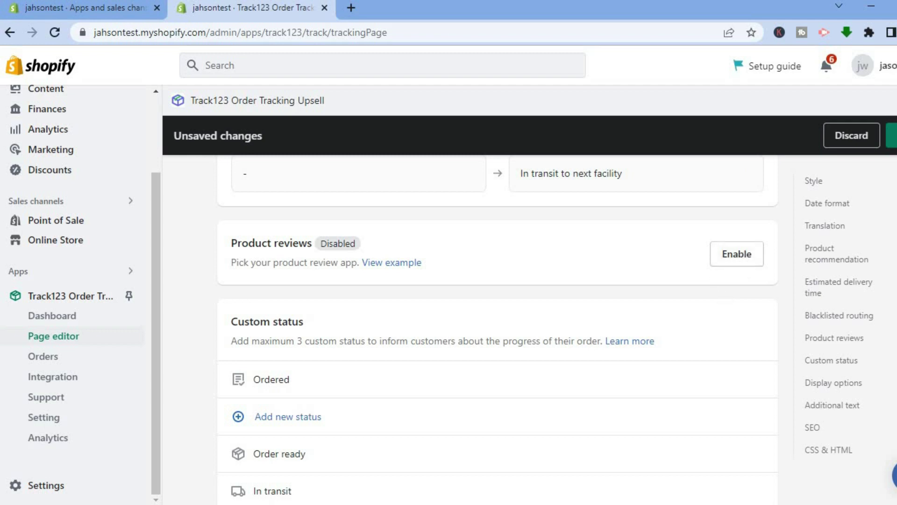
scroll(497, 327, down, 8)
scroll(498, 333, down, 1)
scroll(497, 330, down, 2)
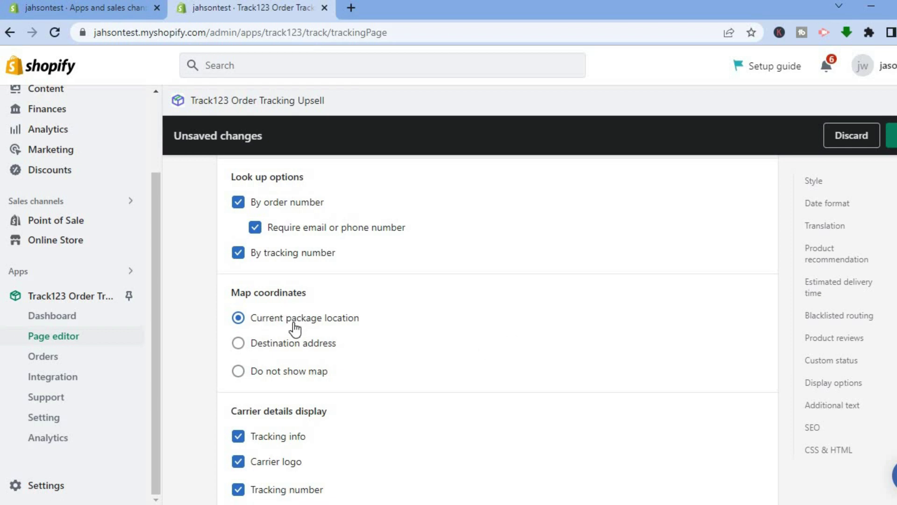
Step: Centre the tracking map on the Destination address and save the page editor settings
click(239, 344)
scroll(530, 303, down, 4)
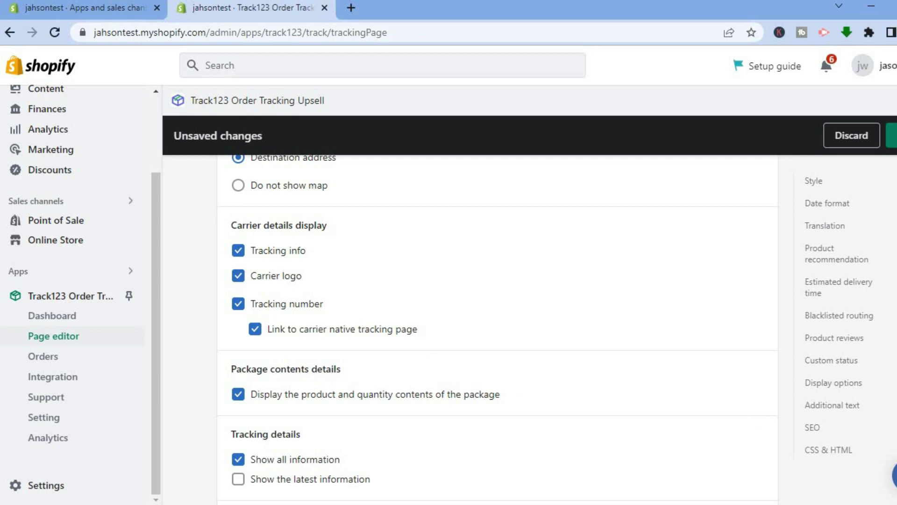
scroll(497, 327, down, 10)
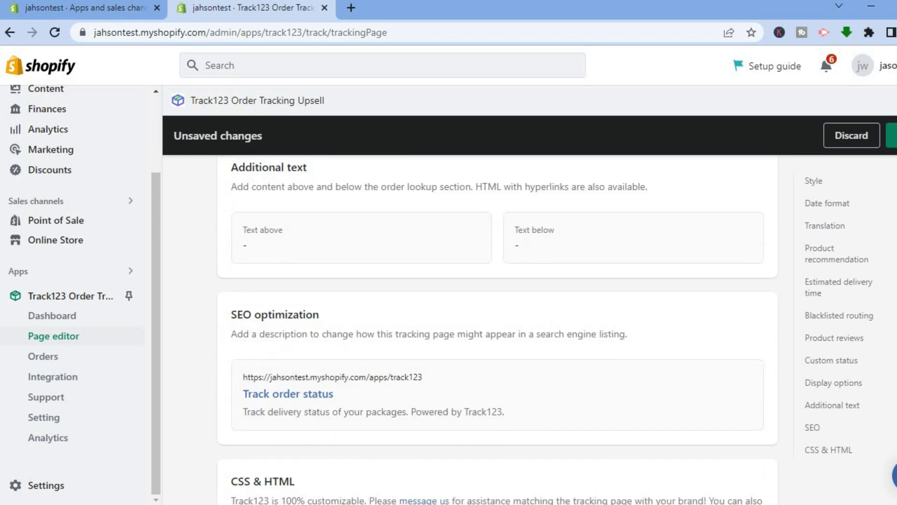
scroll(497, 327, down, 2)
scroll(498, 327, up, 20)
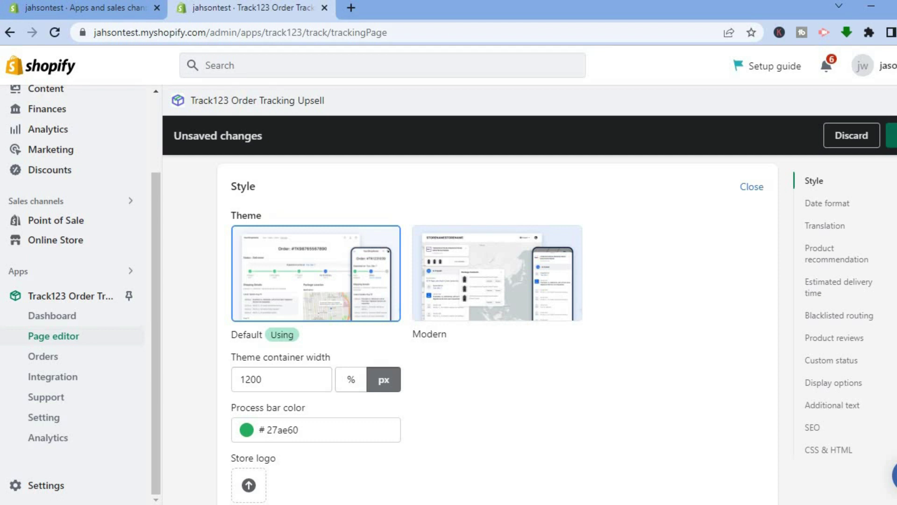
click(891, 136)
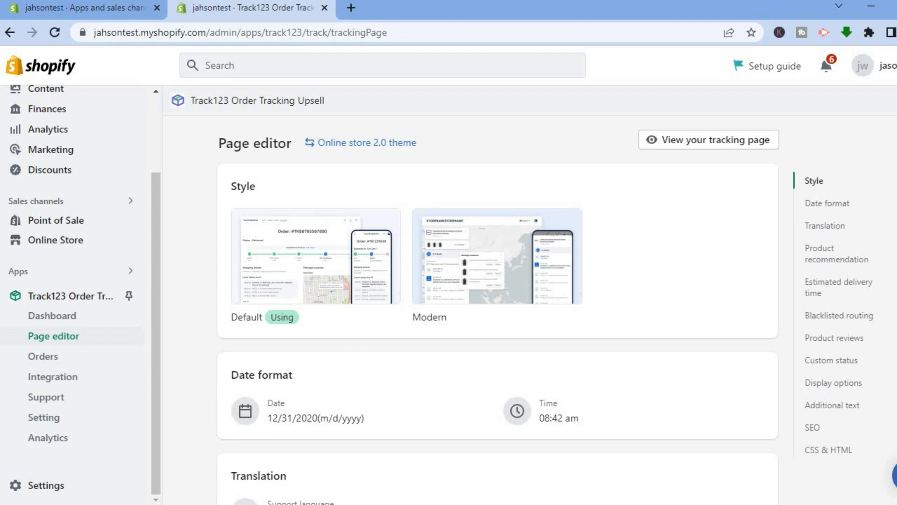
Step: Preview the live tracking page with its FedEx history in a new tab, then close it
click(716, 144)
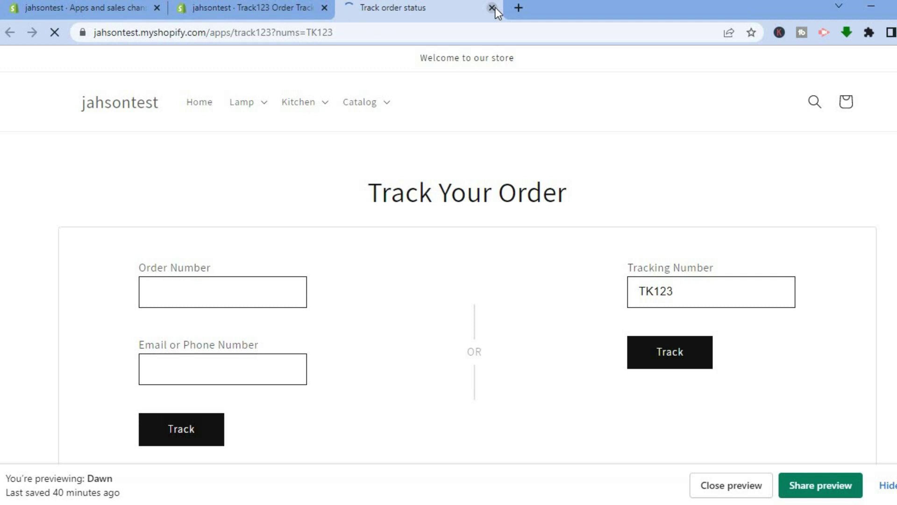
scroll(680, 318, down, 3)
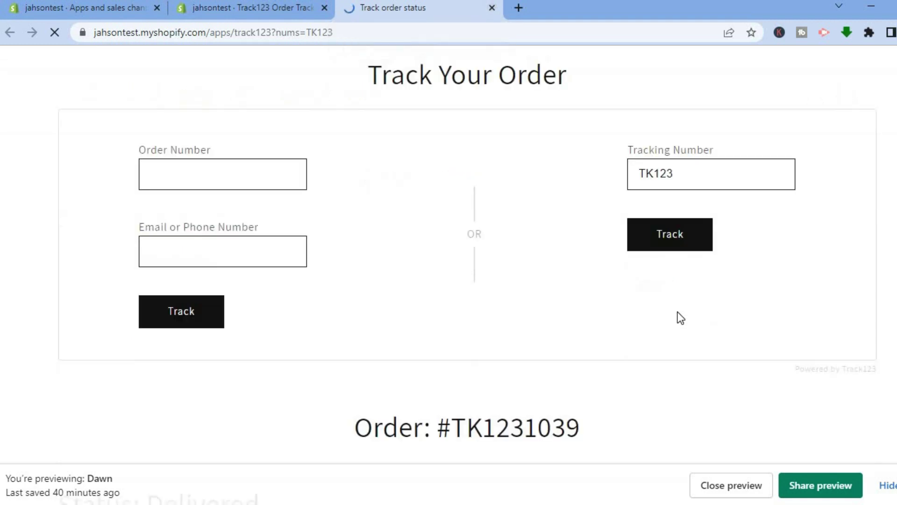
scroll(680, 318, down, 8)
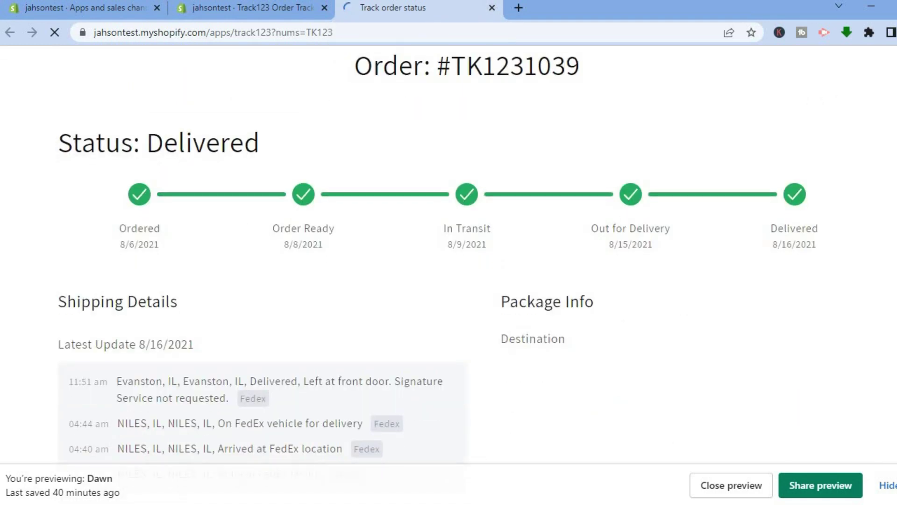
scroll(449, 256, down, 3)
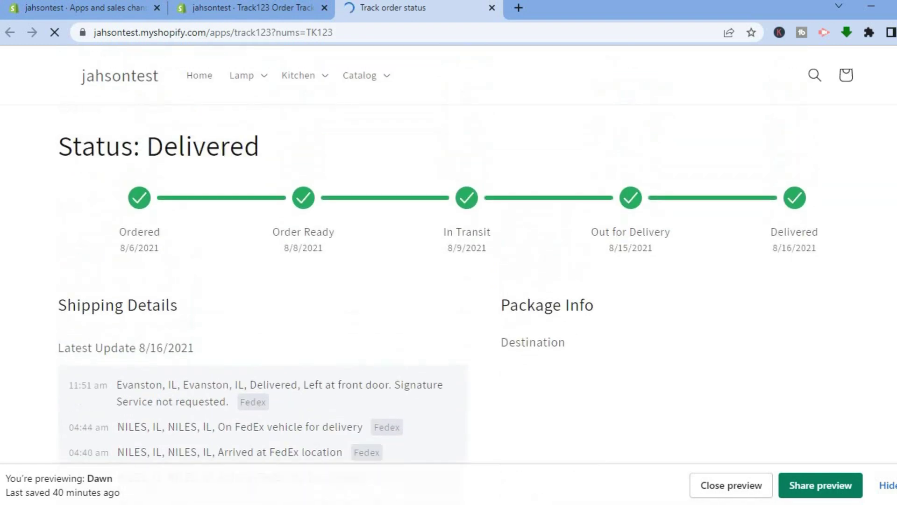
scroll(449, 252, down, 2)
scroll(768, 244, down, 3)
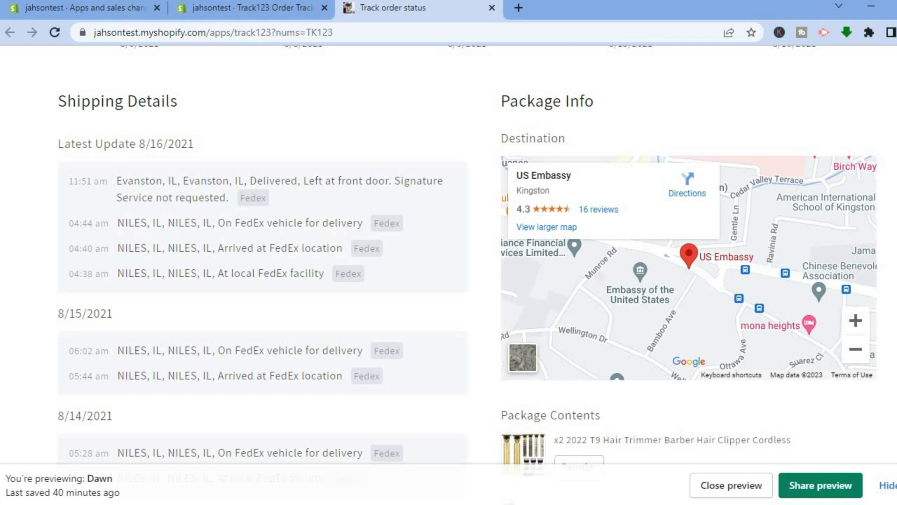
scroll(615, 184, down, 5)
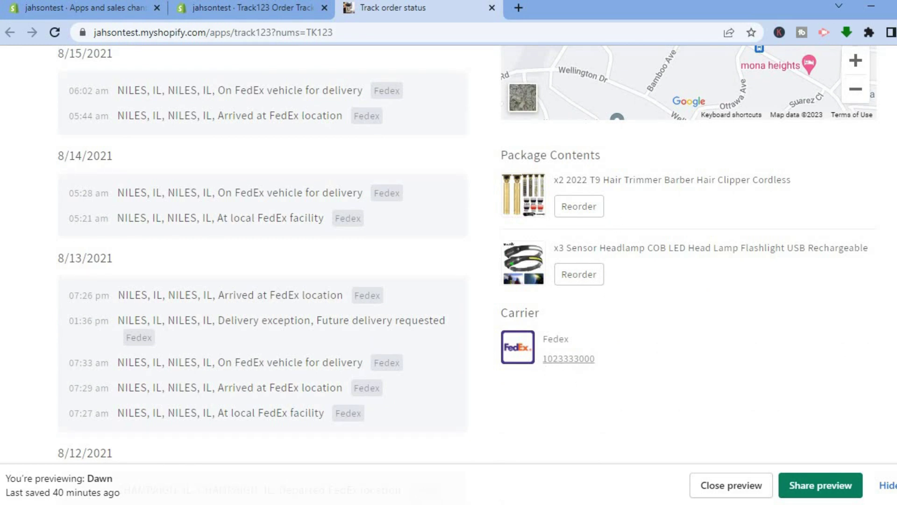
scroll(449, 252, down, 7)
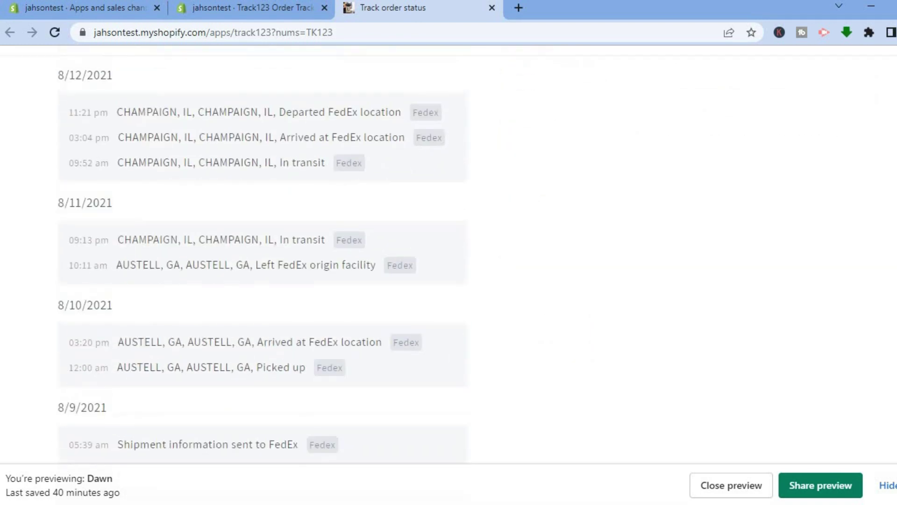
scroll(449, 252, up, 2)
scroll(448, 280, up, 15)
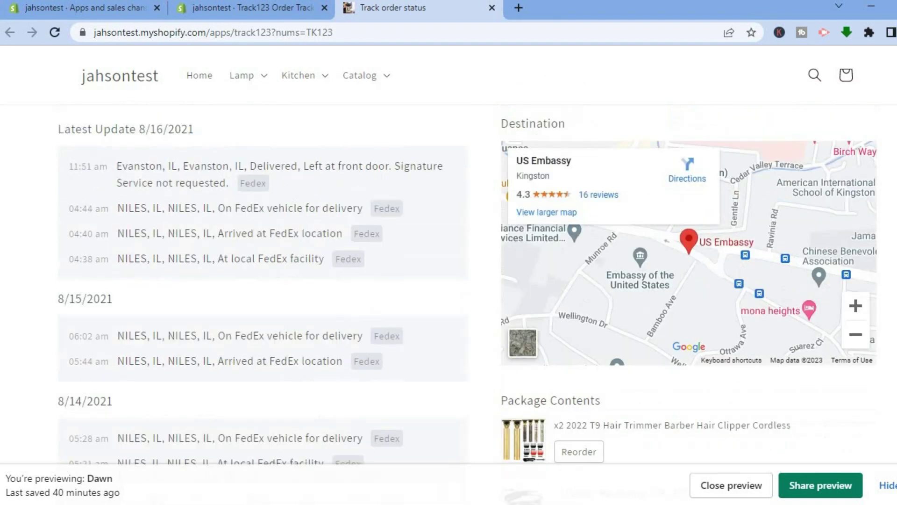
scroll(615, 116, up, 4)
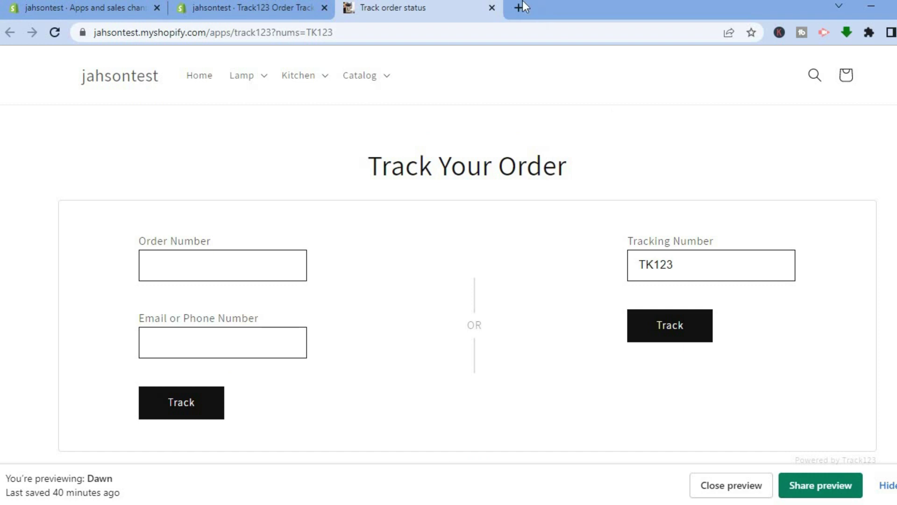
click(491, 8)
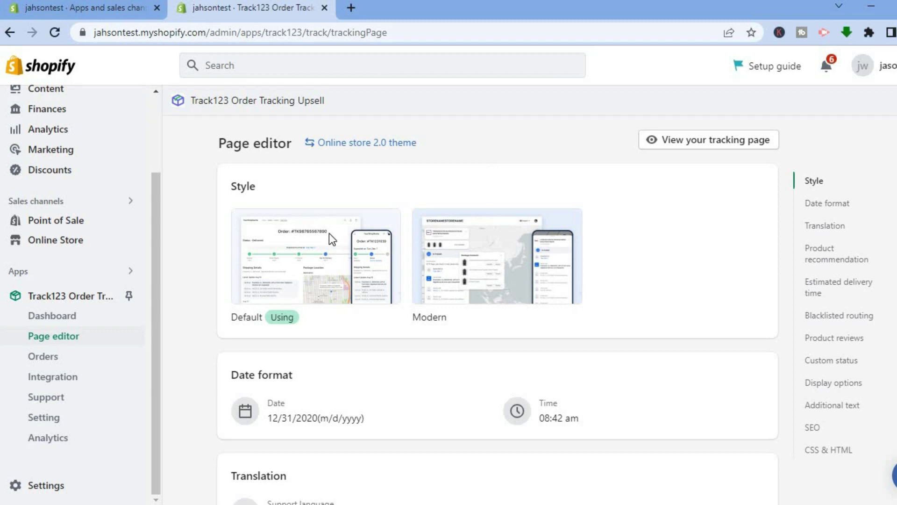
Step: Copy the generated tracking page link from the Track123 dashboard's Success card
click(84, 323)
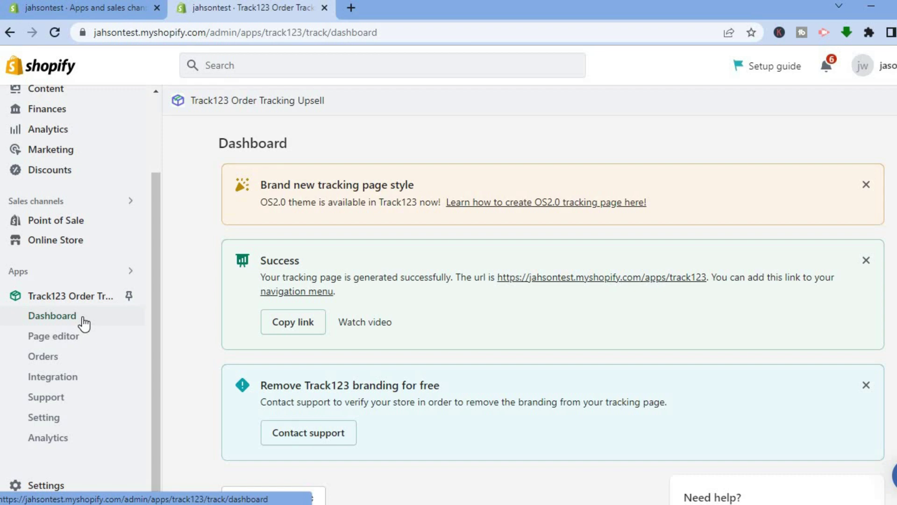
click(284, 327)
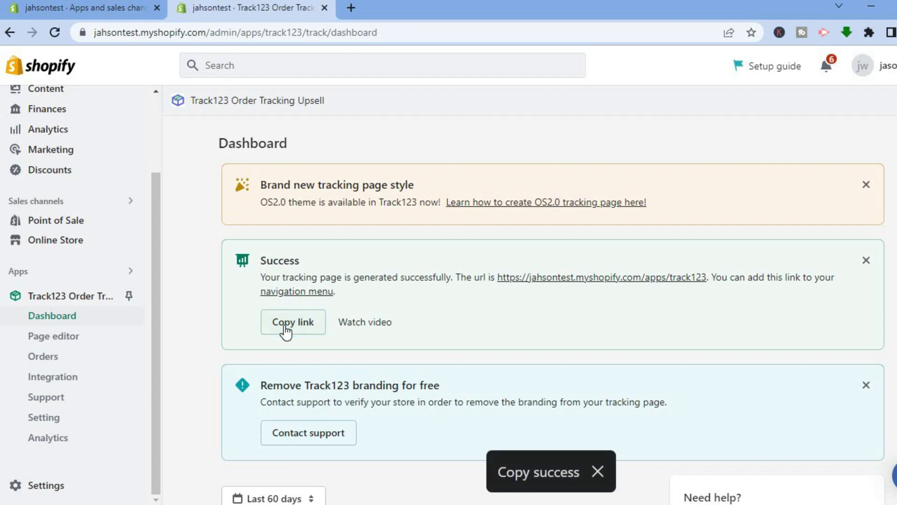
click(68, 294)
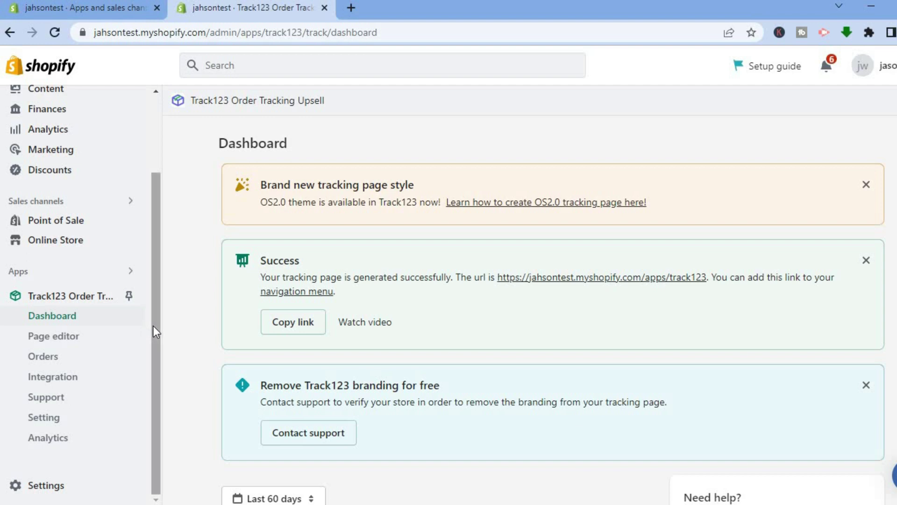
Step: Open the Main menu in Online Store > Navigation and start a new top-level menu item
click(69, 245)
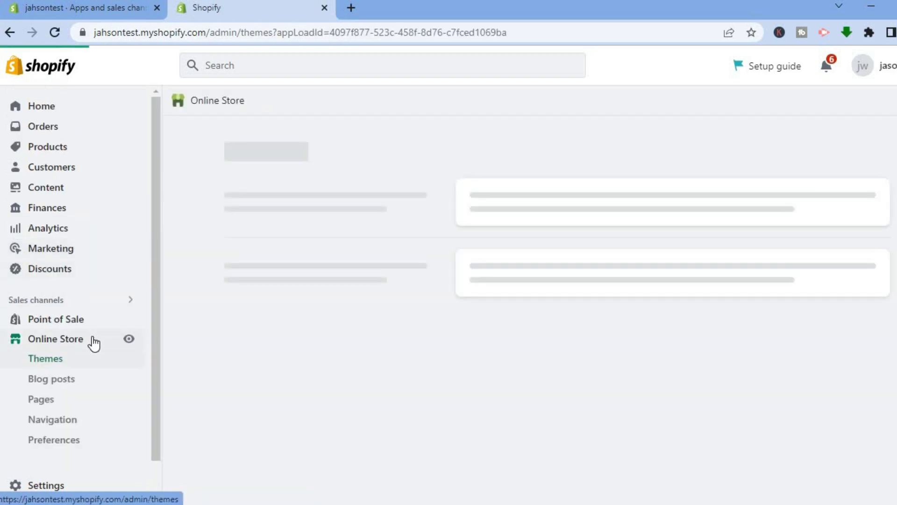
click(70, 423)
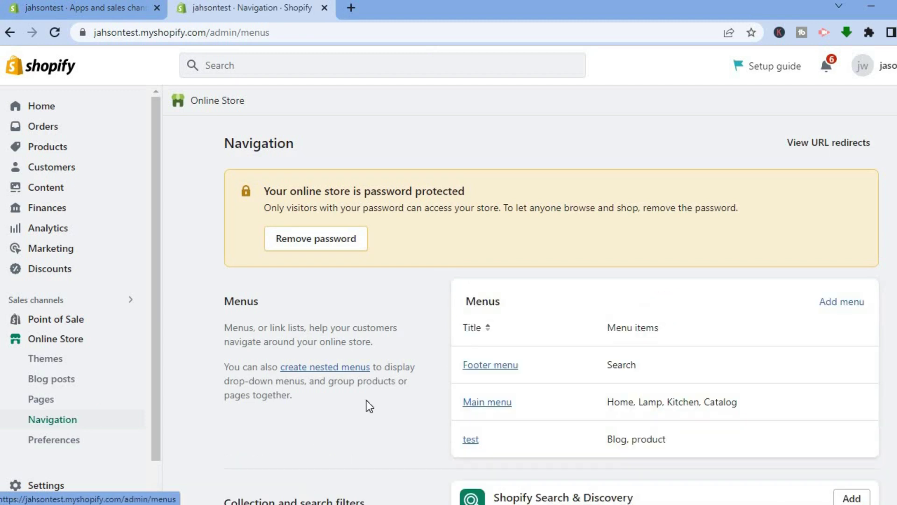
click(489, 403)
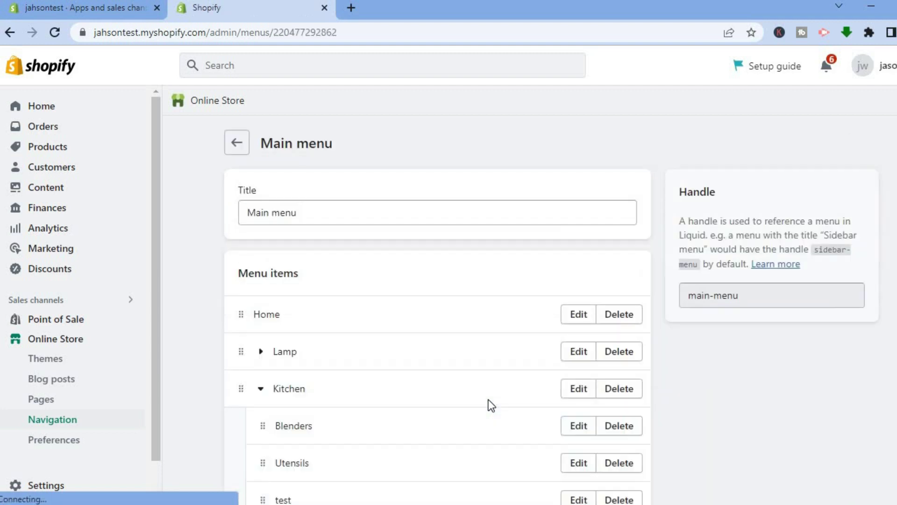
scroll(438, 317, down, 1)
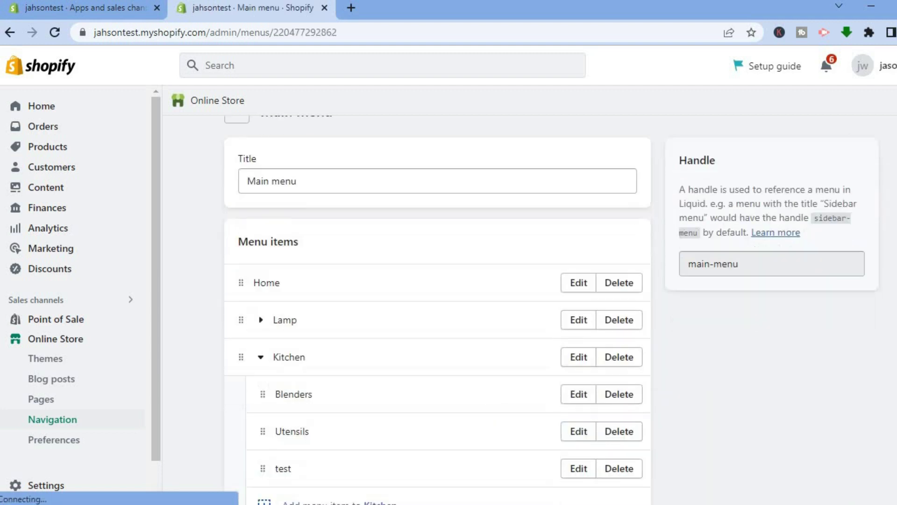
scroll(437, 292, down, 4)
scroll(437, 294, down, 2)
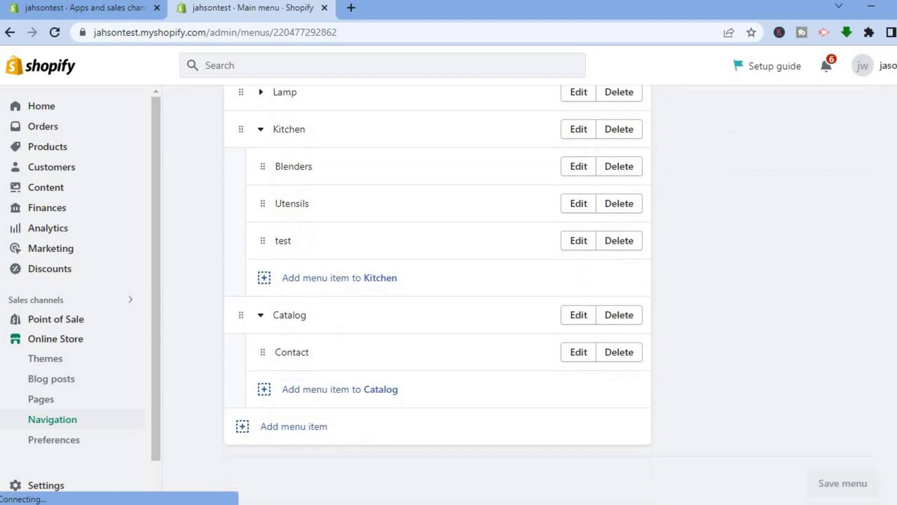
click(296, 423)
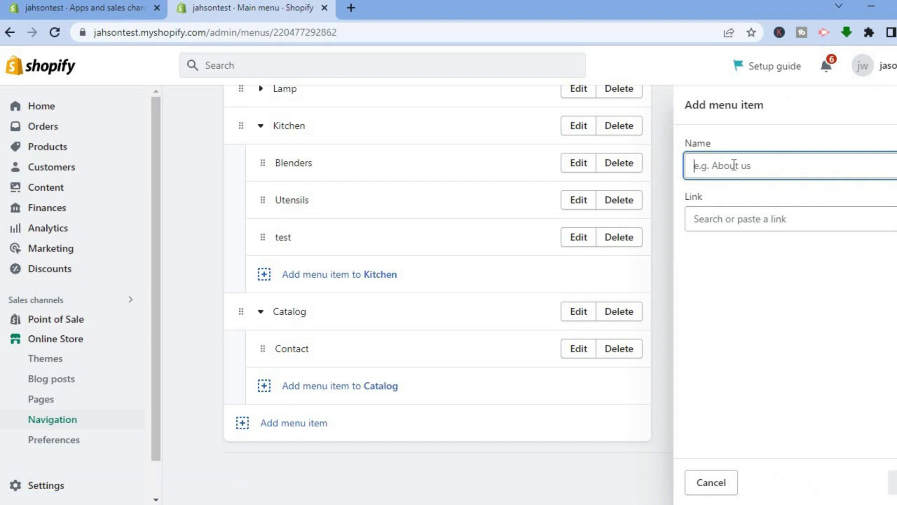
Step: Name the new menu item 'Track Your Order' and link it to the pasted Track123 tracking page URL
text(Track Your Order)
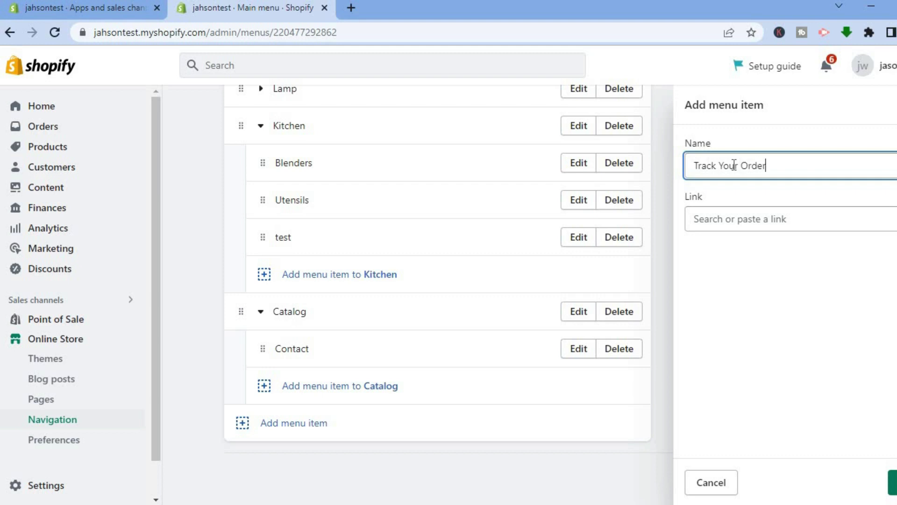
click(750, 218)
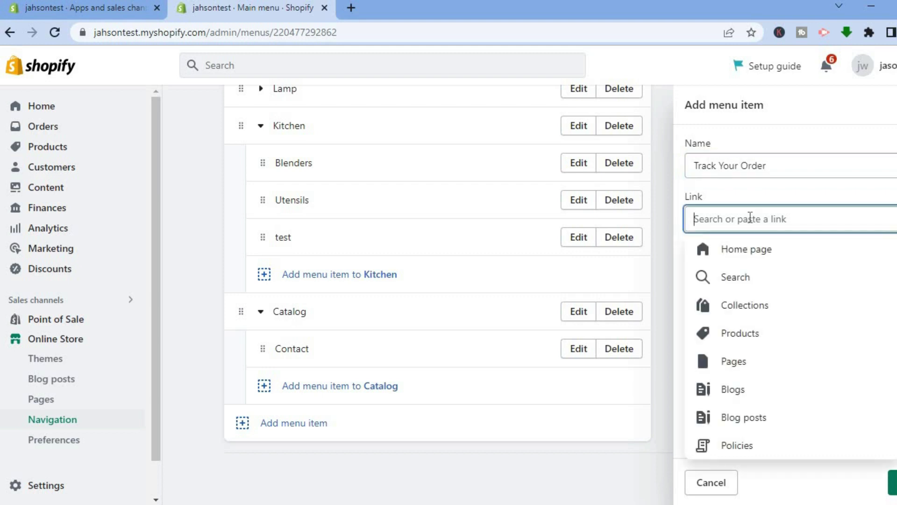
right_click(750, 218)
click(770, 324)
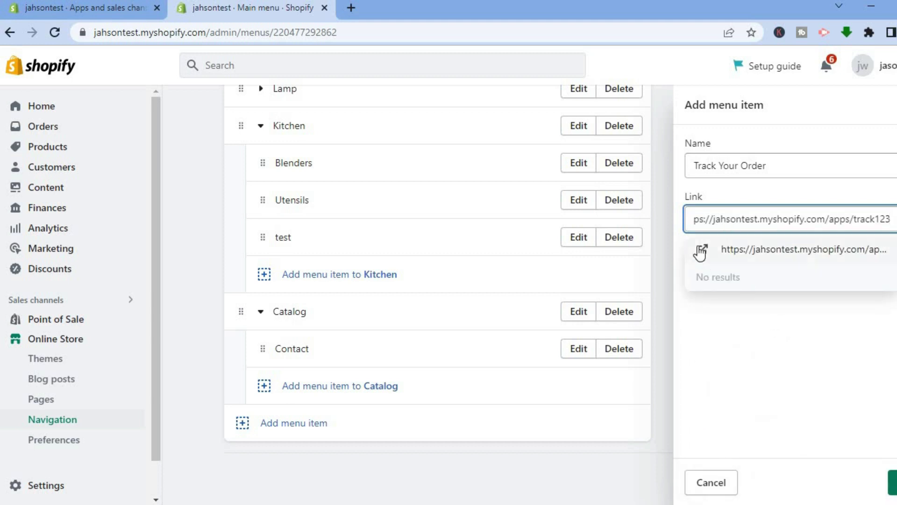
click(737, 252)
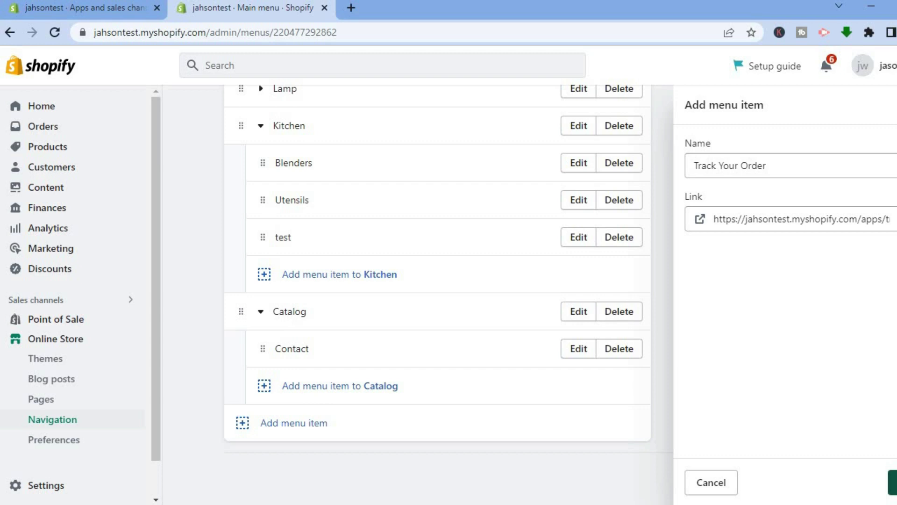
Step: Add the Track Your Order item, move it between Home and Lamp, and save the Main menu
click(892, 482)
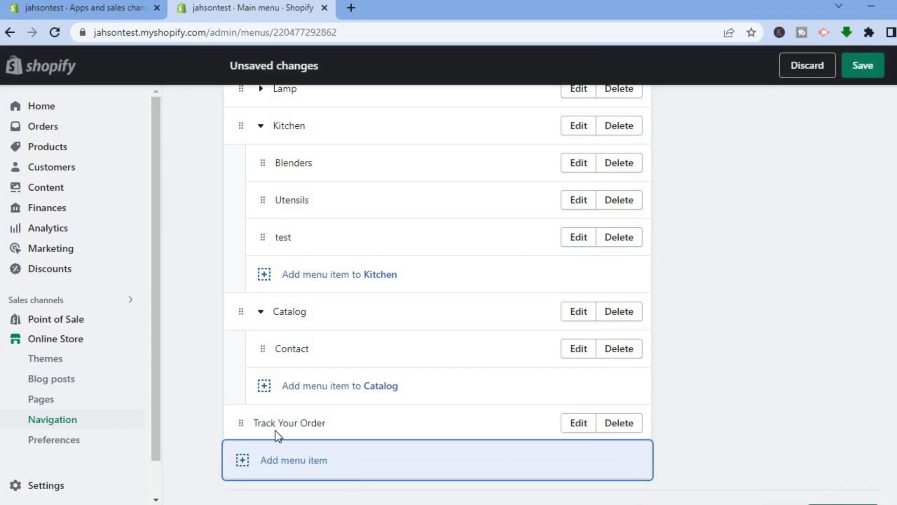
drag(240, 424, 257, 182)
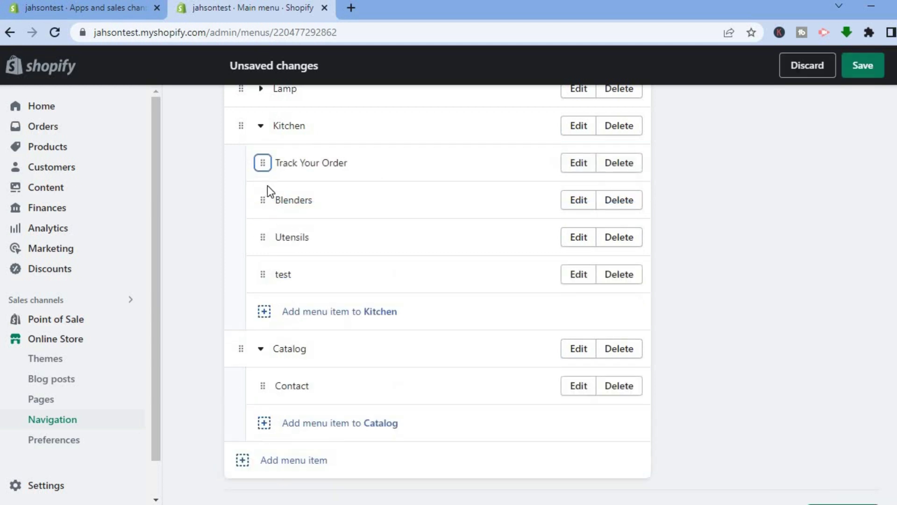
scroll(337, 309, up, 3)
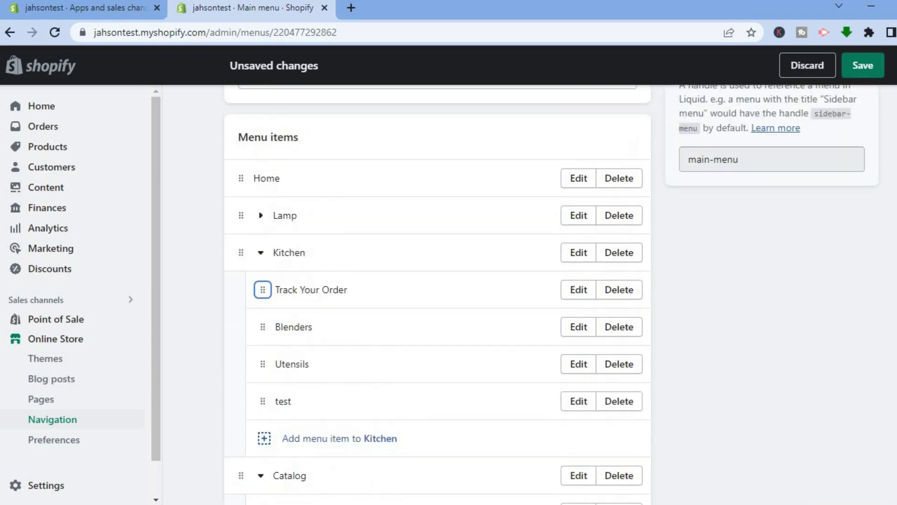
drag(264, 307, 237, 242)
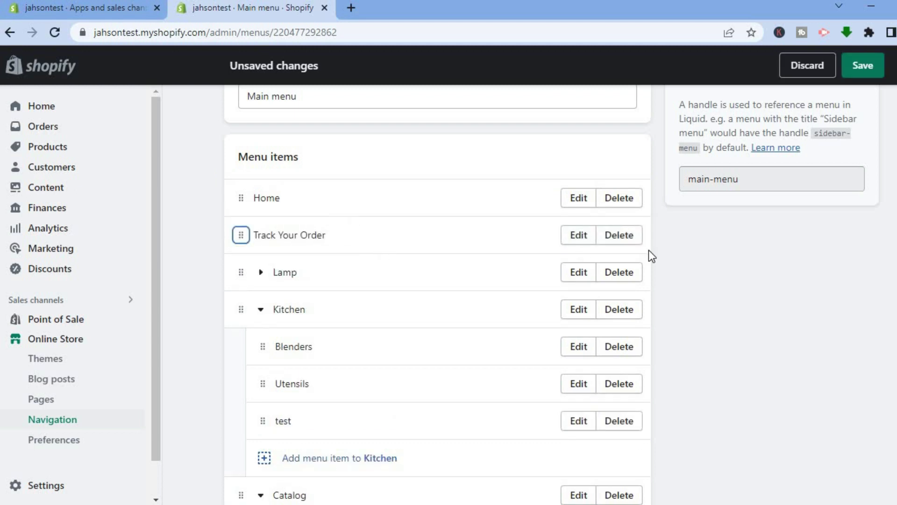
click(868, 68)
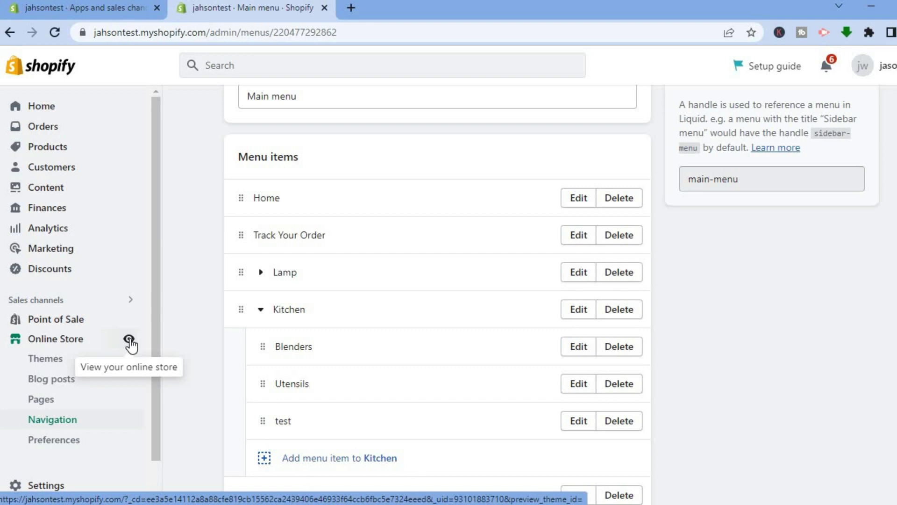
Step: On the live storefront, follow the header's Track Your Order link and select the Tracking Number field
click(129, 339)
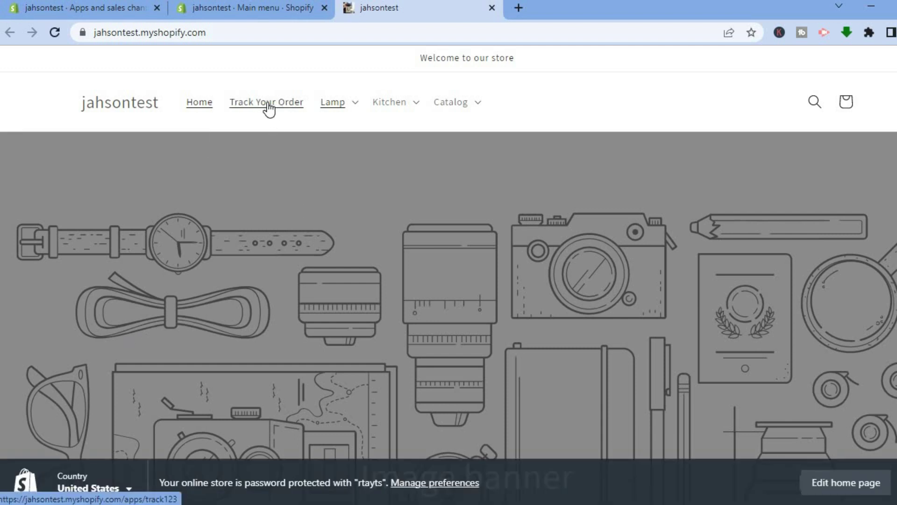
click(269, 109)
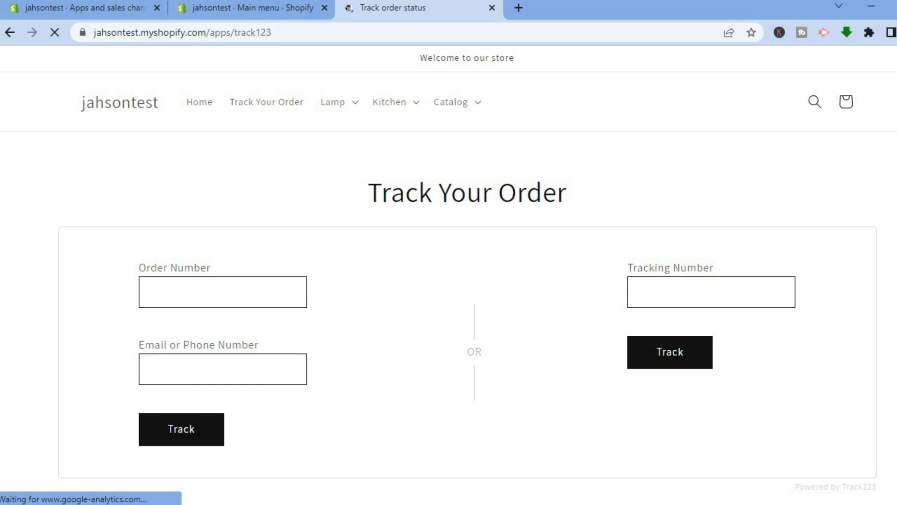
scroll(449, 271, down, 4)
scroll(663, 276, up, 4)
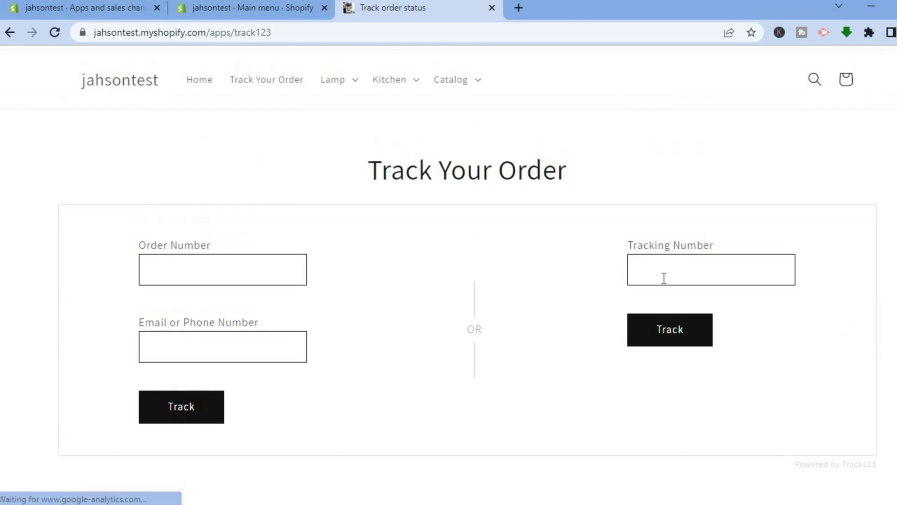
click(679, 271)
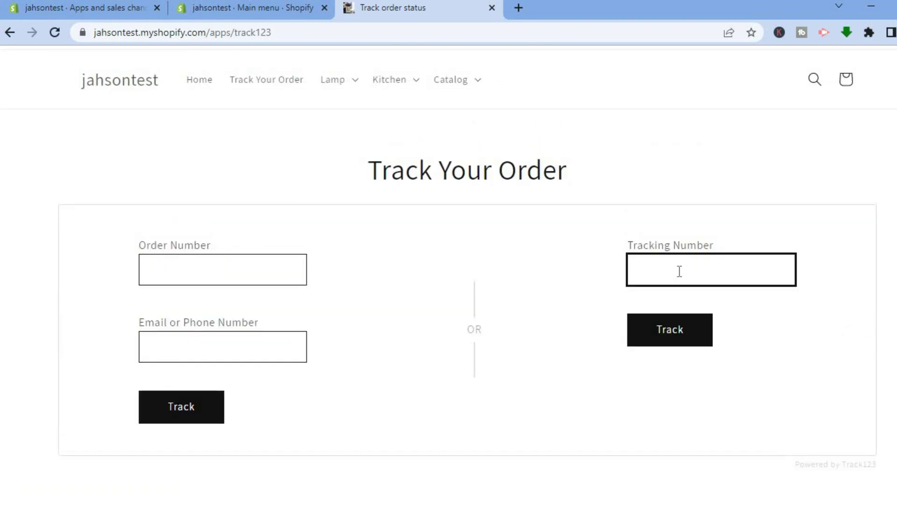